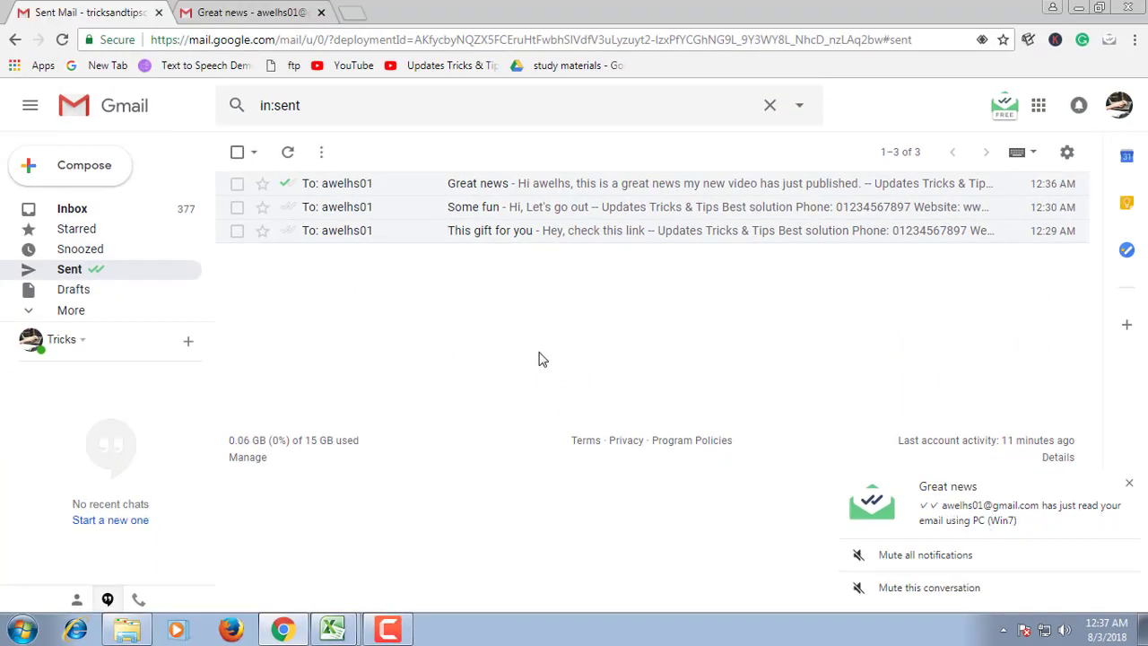
Dismiss the Mailtrack read notification, return to the Inbox, and open a new browser tab.
click(85, 211)
click(97, 271)
mouse_move(291, 188)
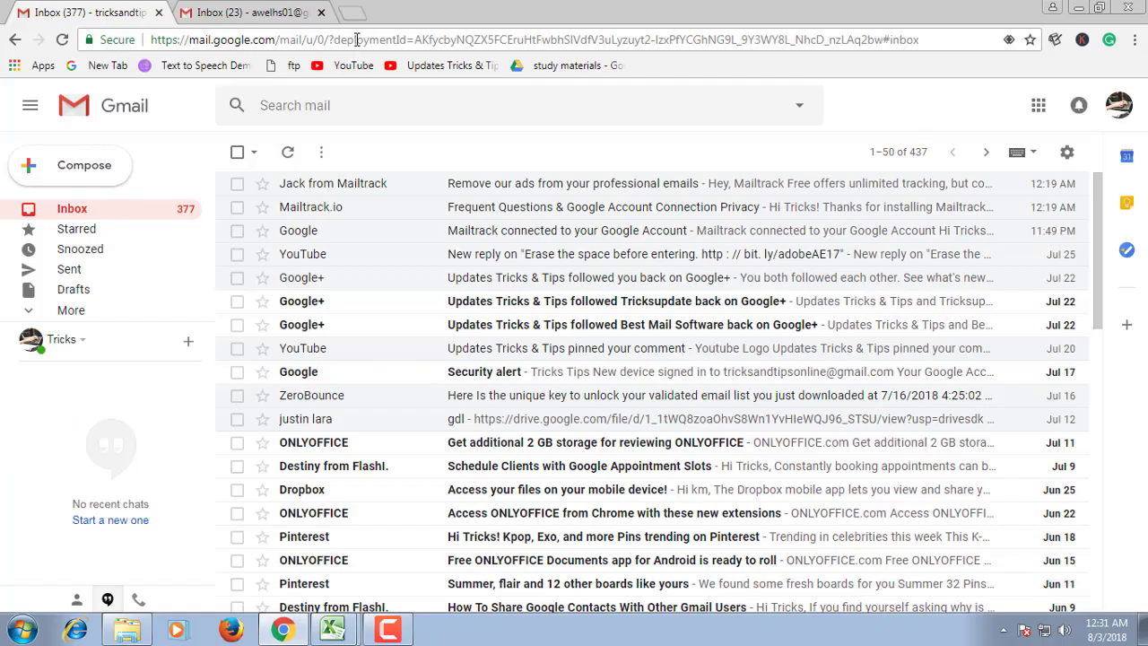
click(353, 14)
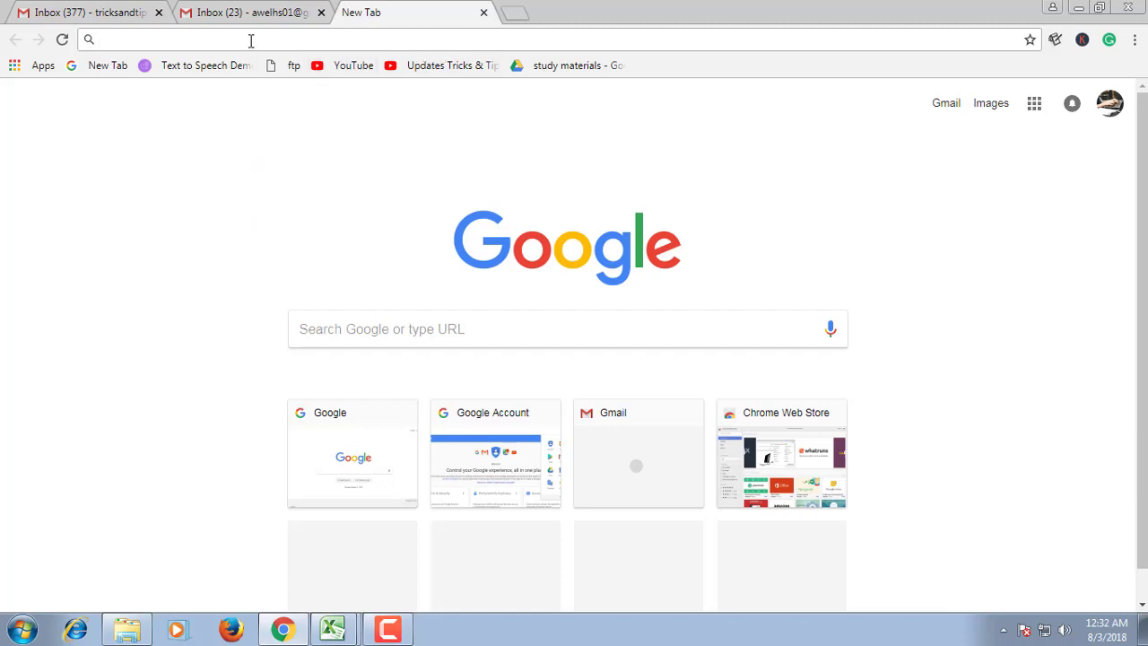
From Chrome Settings, change the address to chrome://extensions to list the installed extensions.
click(1134, 39)
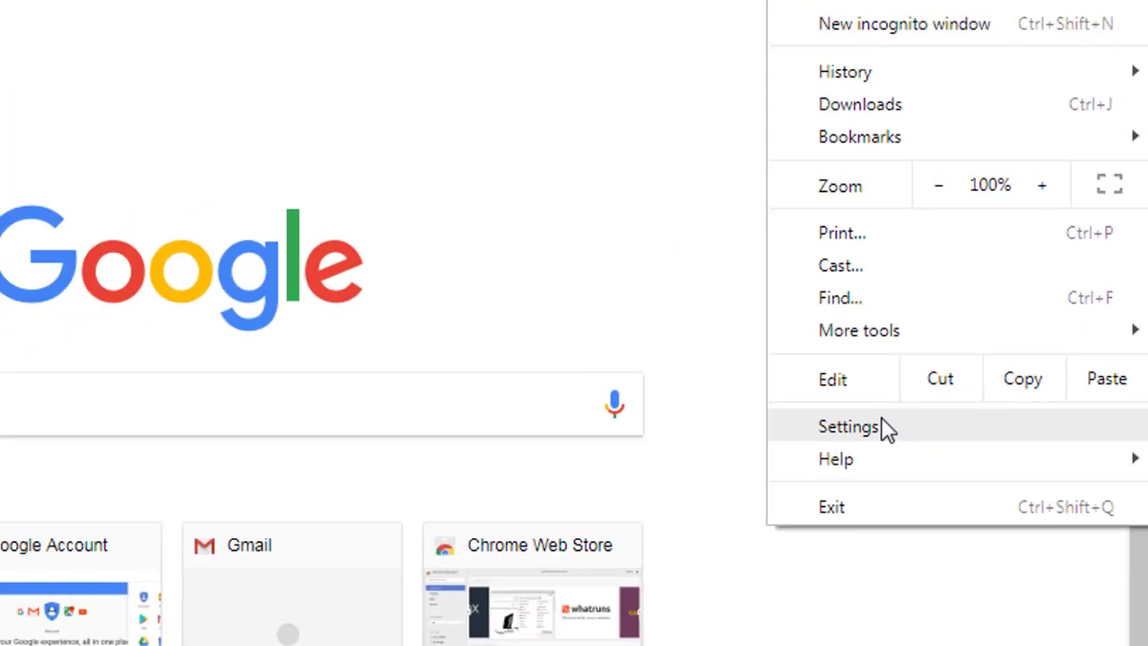
click(884, 429)
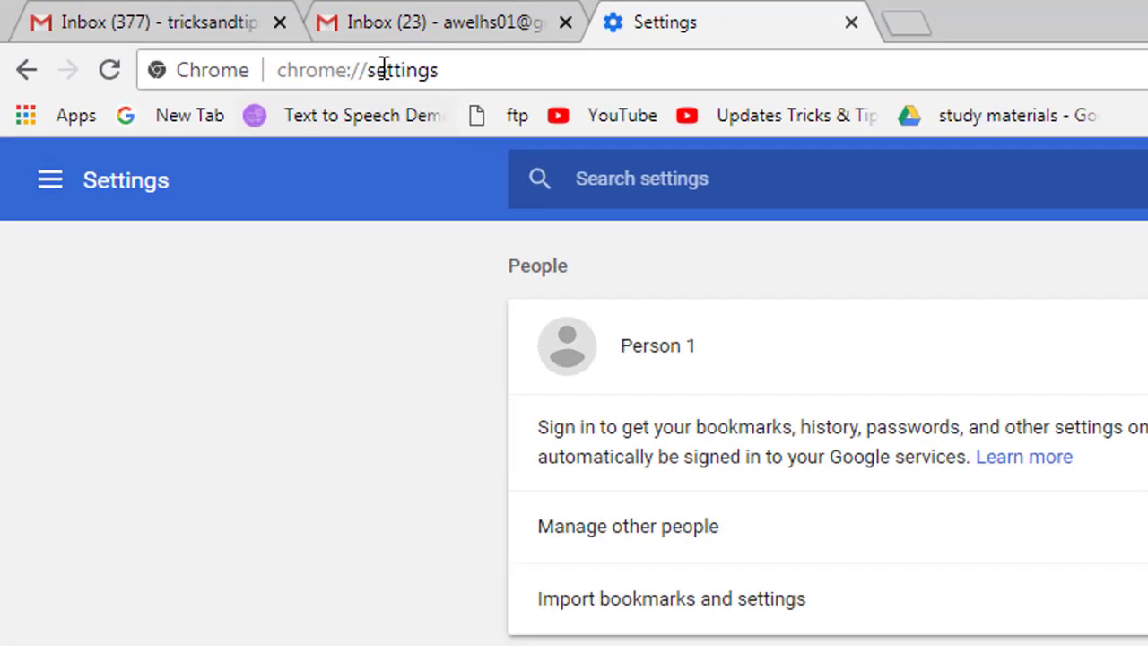
click(537, 100)
click(530, 101)
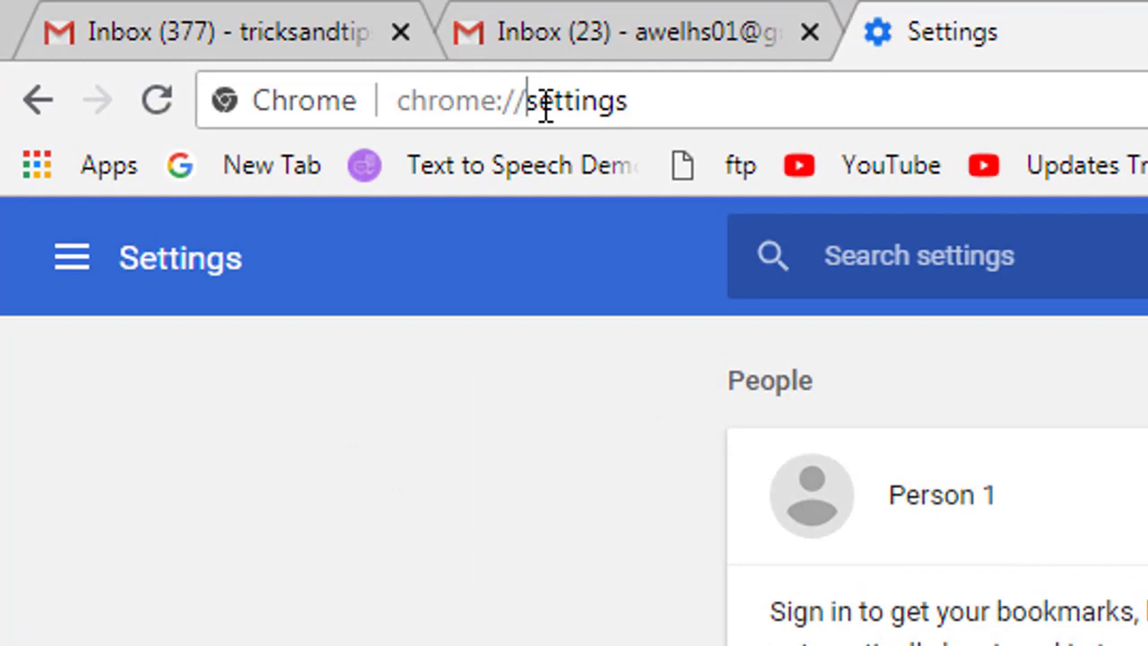
double_click(545, 106)
text(e)
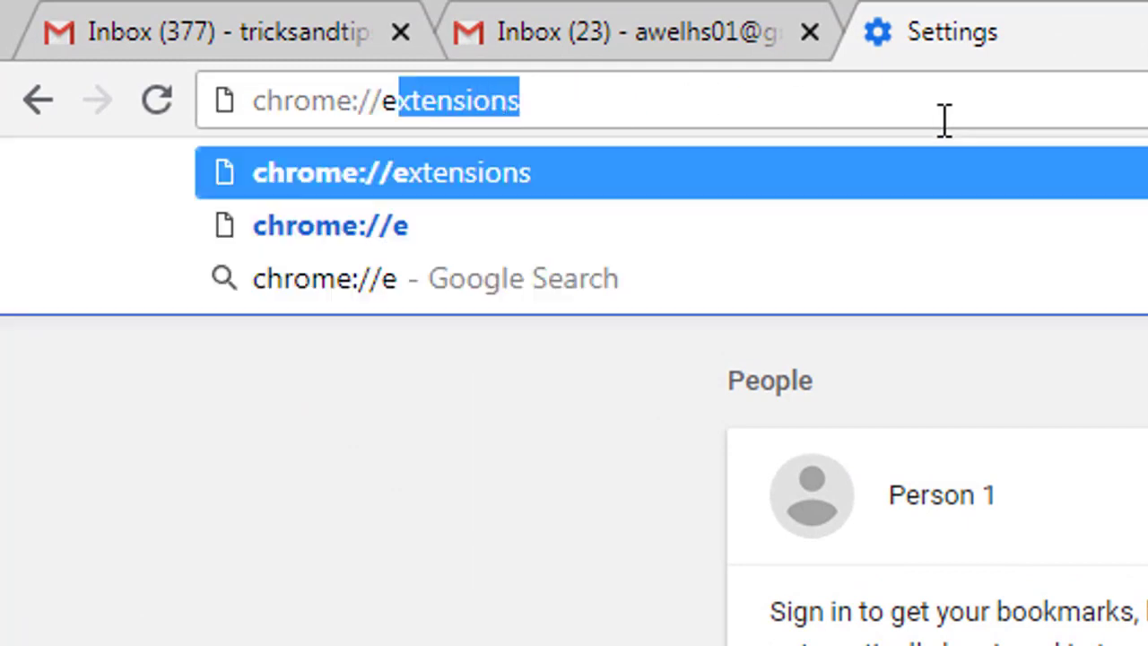
text(x)
key(Right)
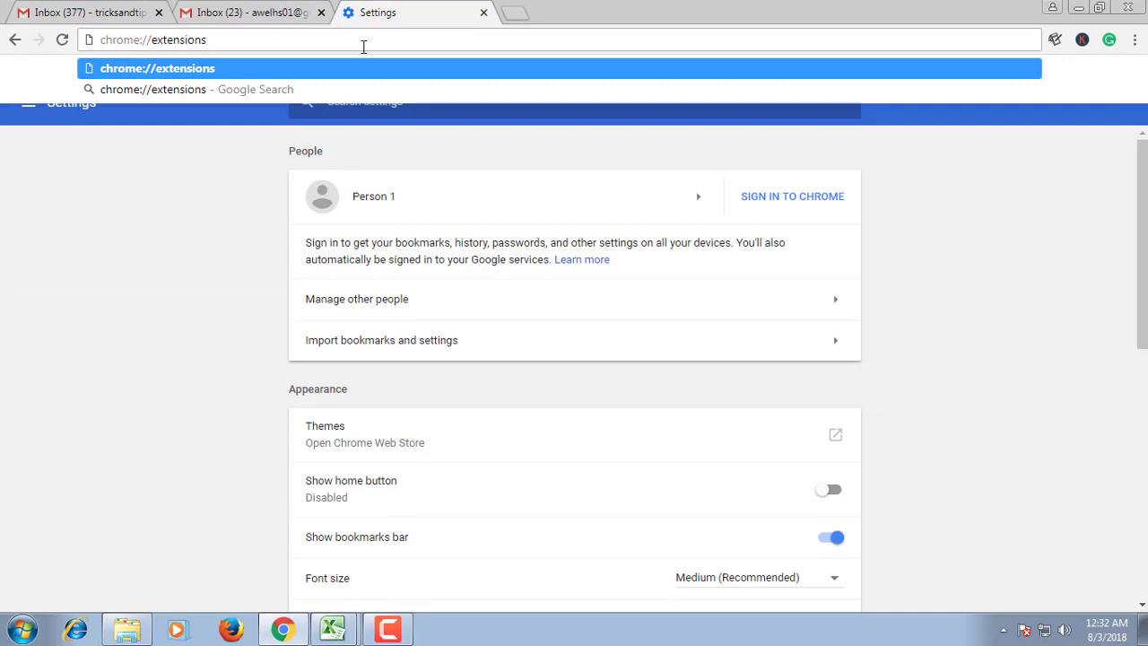
key(Return)
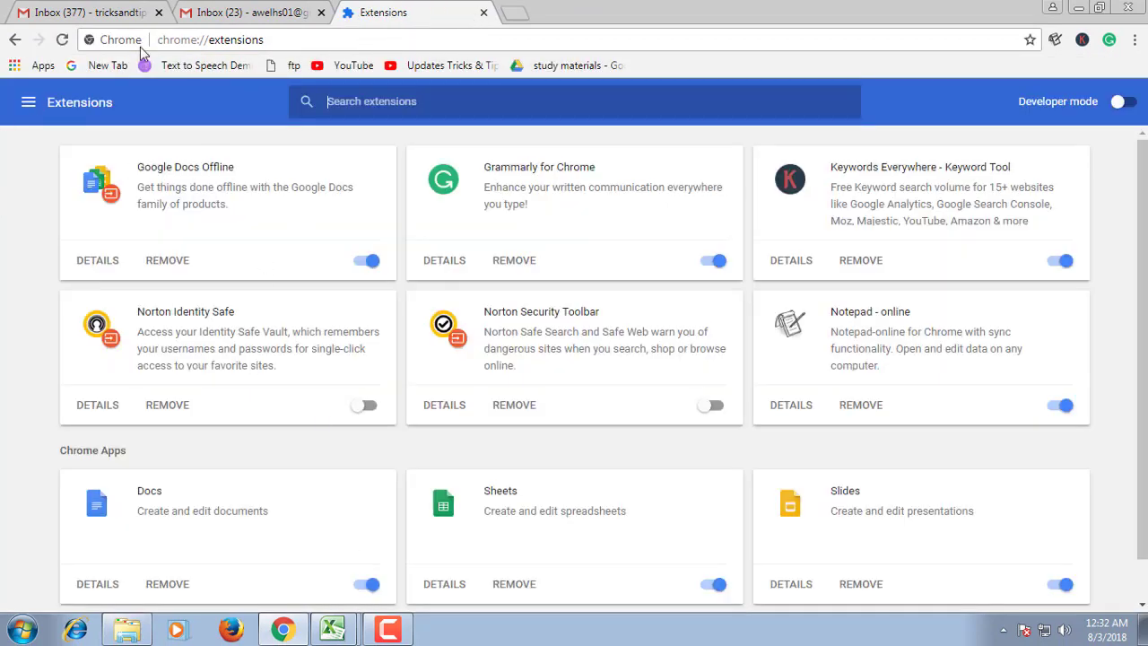
Search the Chrome Web Store for mailtrack and add the Mailtrack extension to Chrome.
click(29, 106)
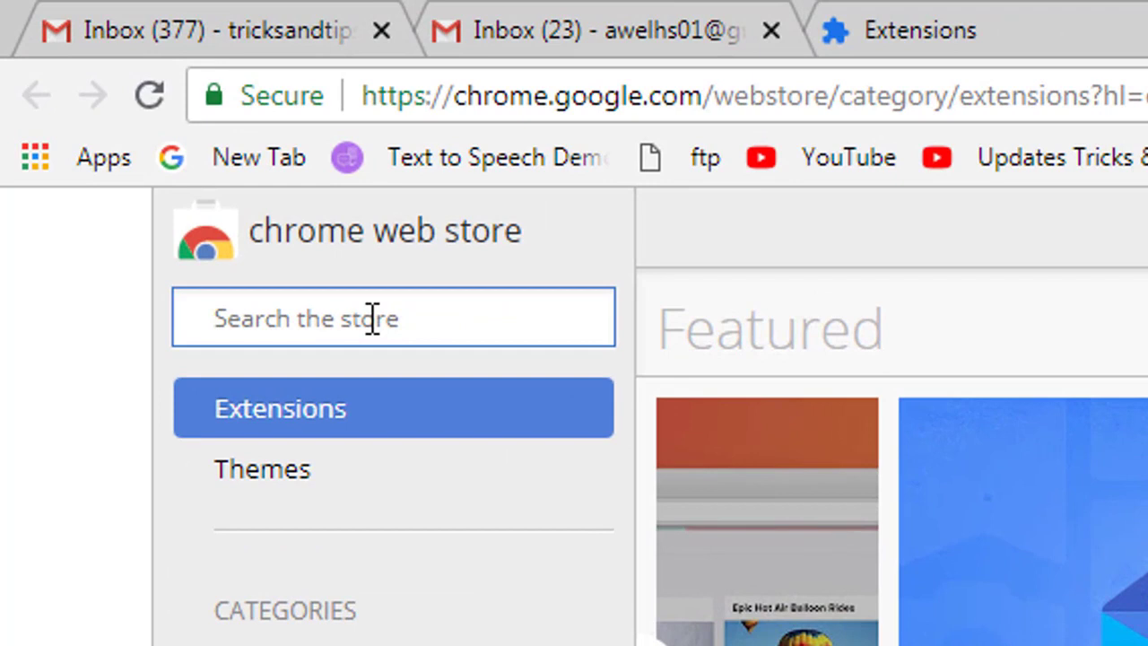
text(mail)
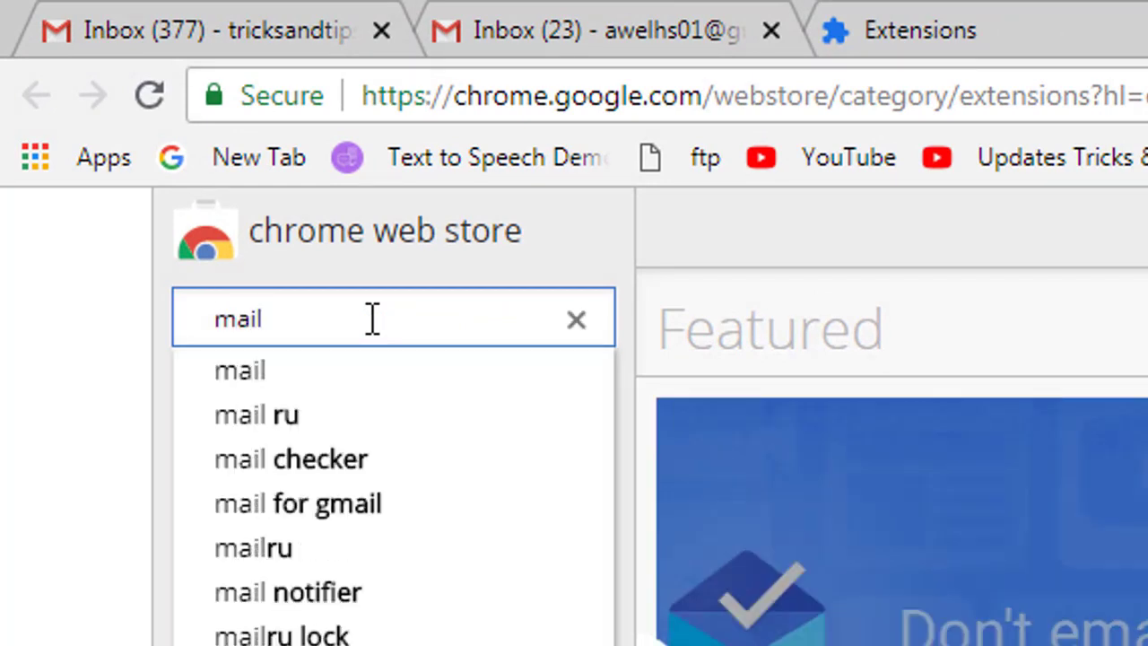
text(tr)
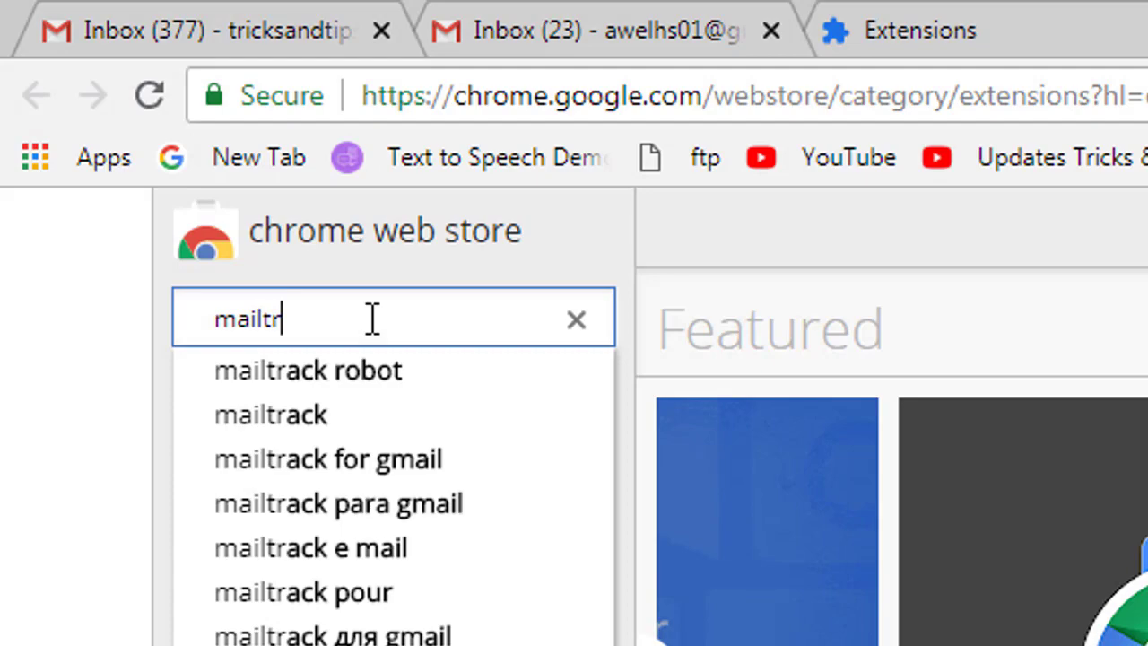
key(Down)
key(Down)
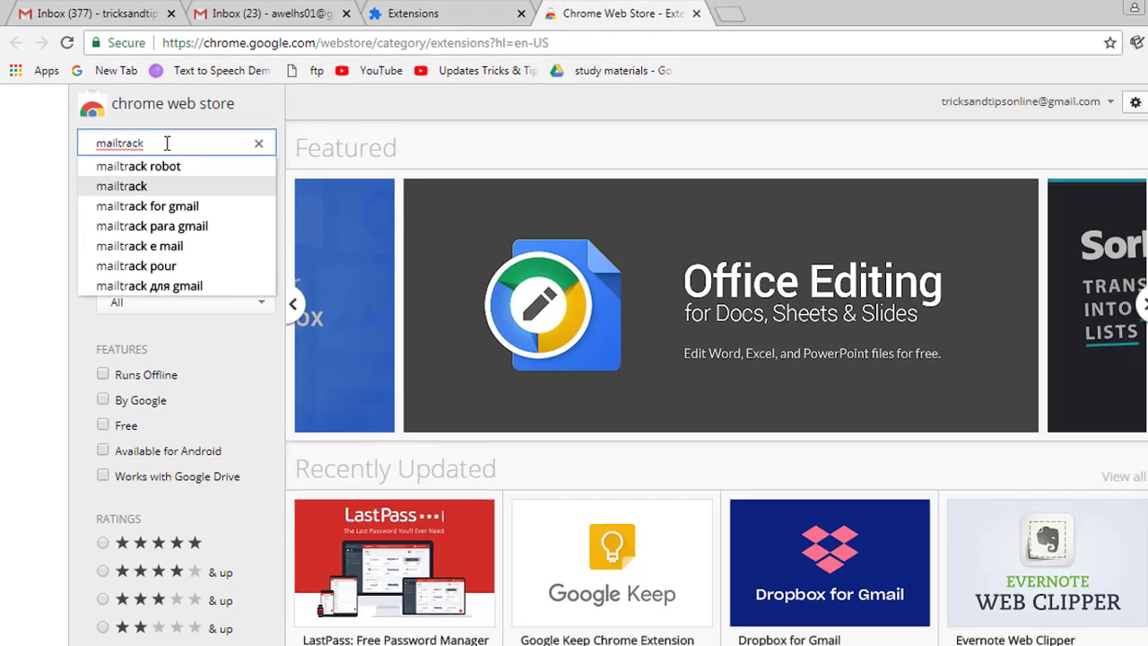
key(Return)
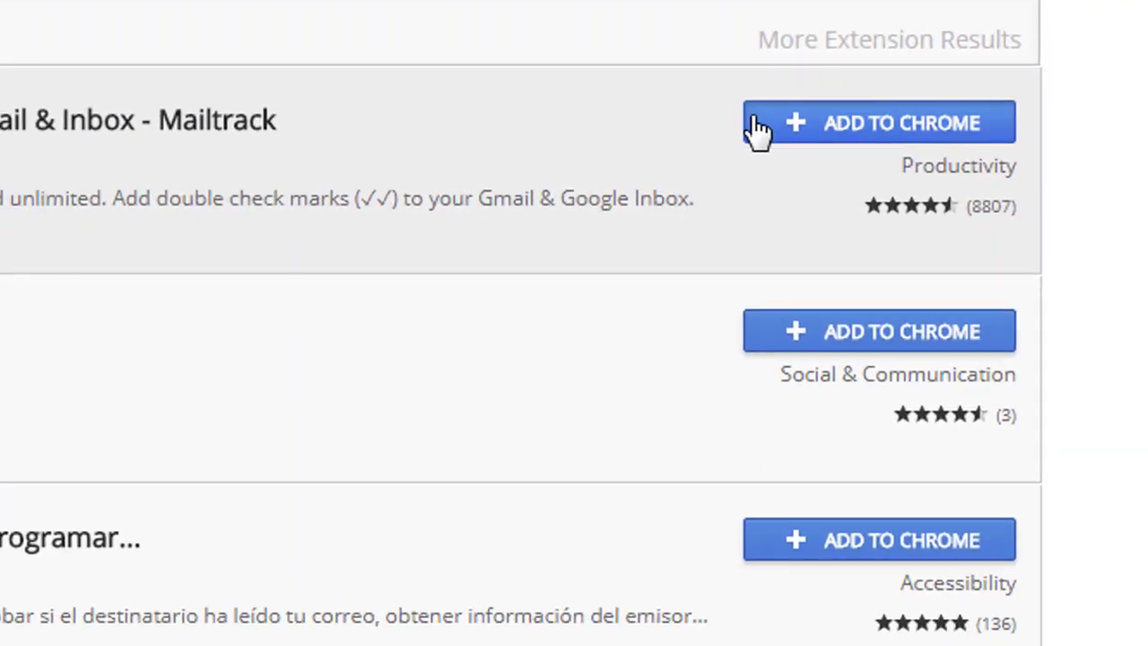
click(757, 130)
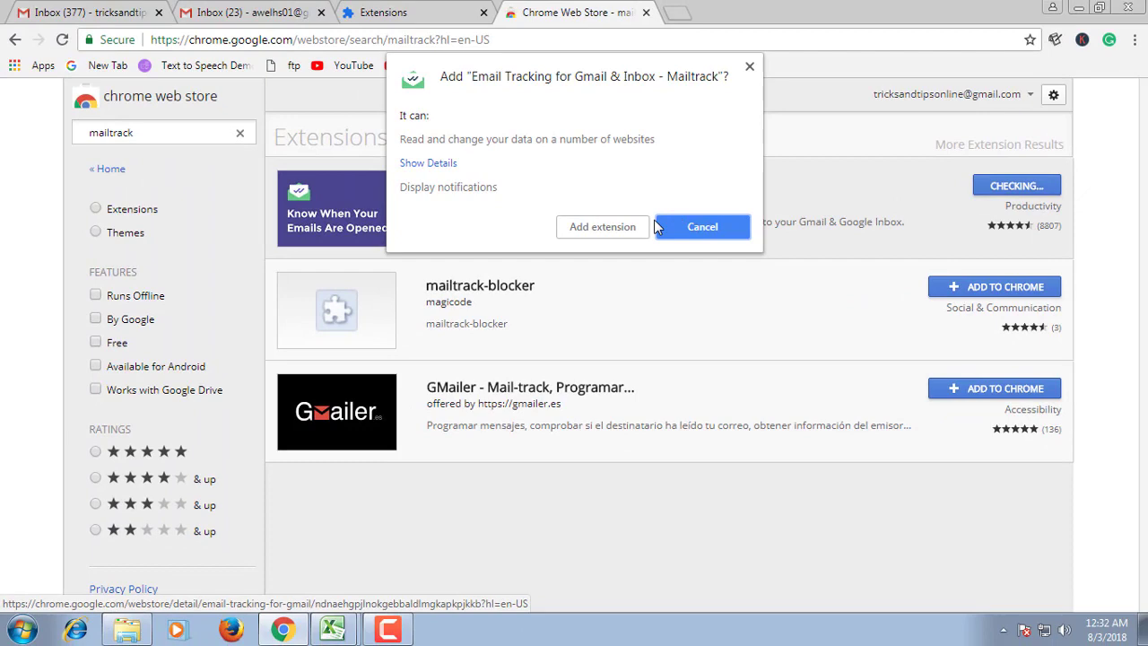
click(609, 235)
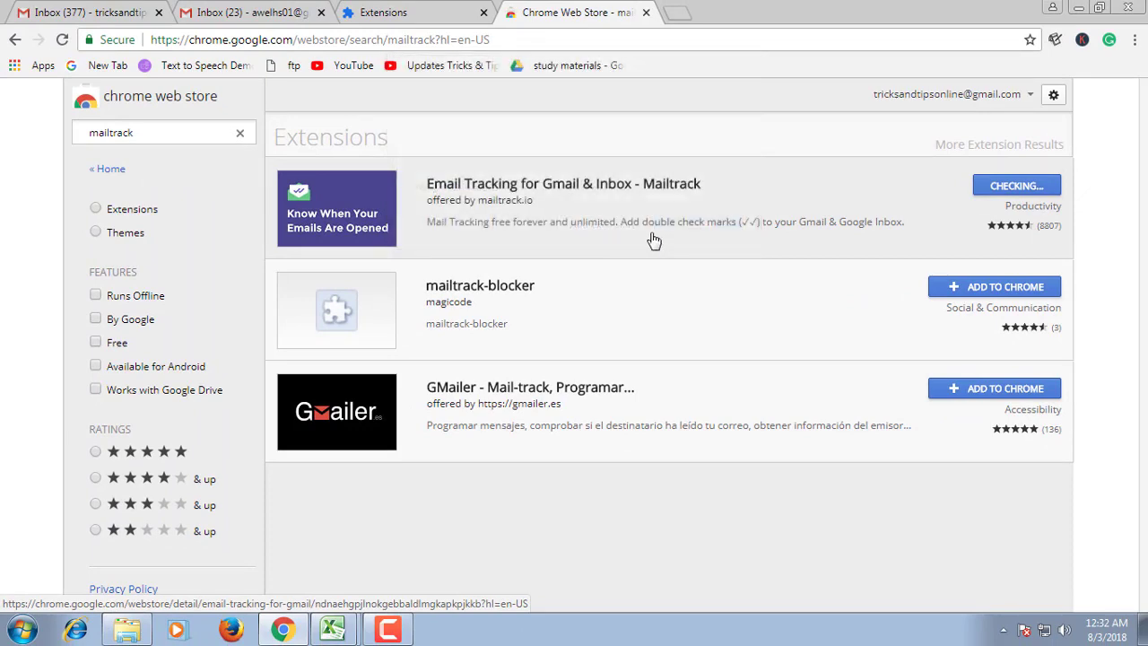
click(718, 217)
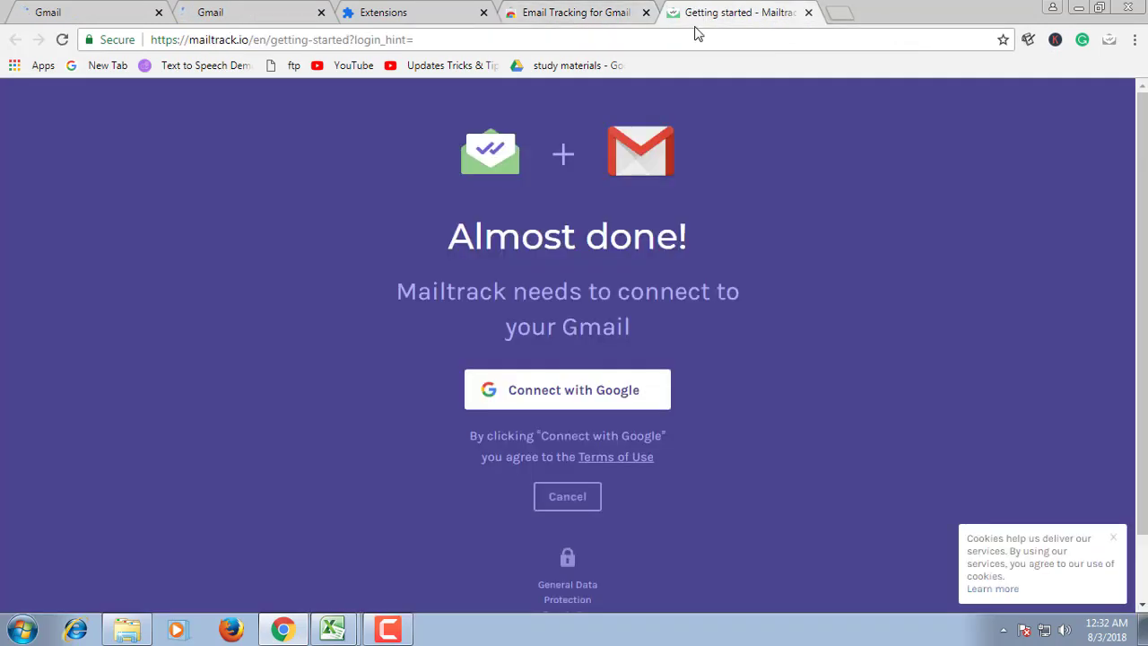
Connect Mailtrack to the first Google account, then close the store and Extensions tabs.
click(573, 392)
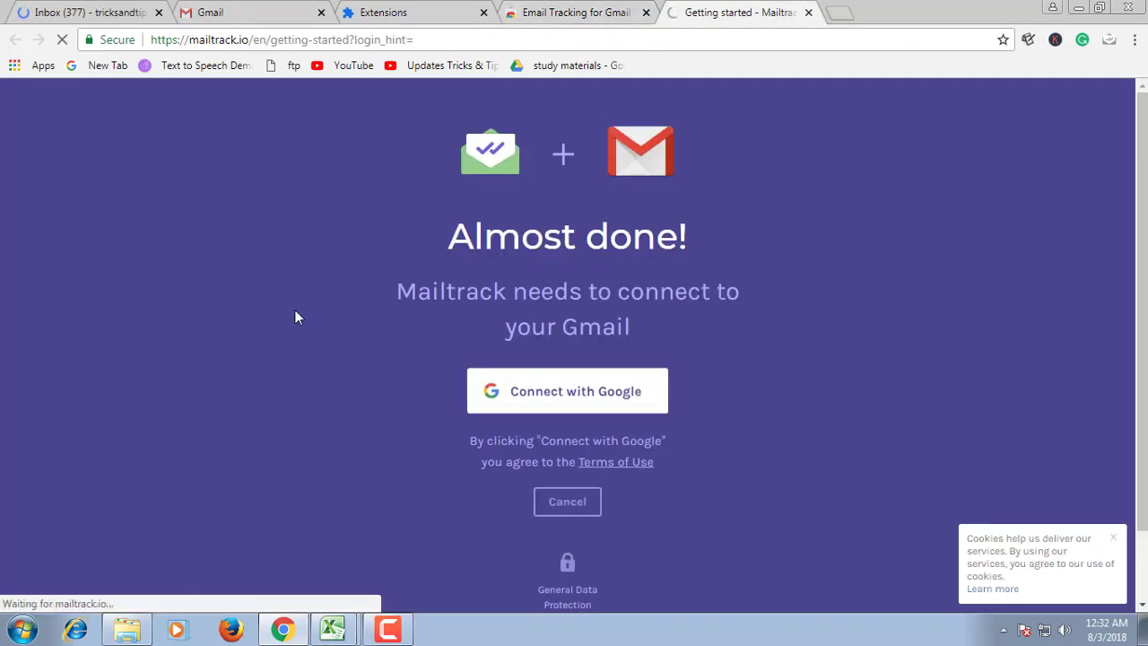
click(645, 13)
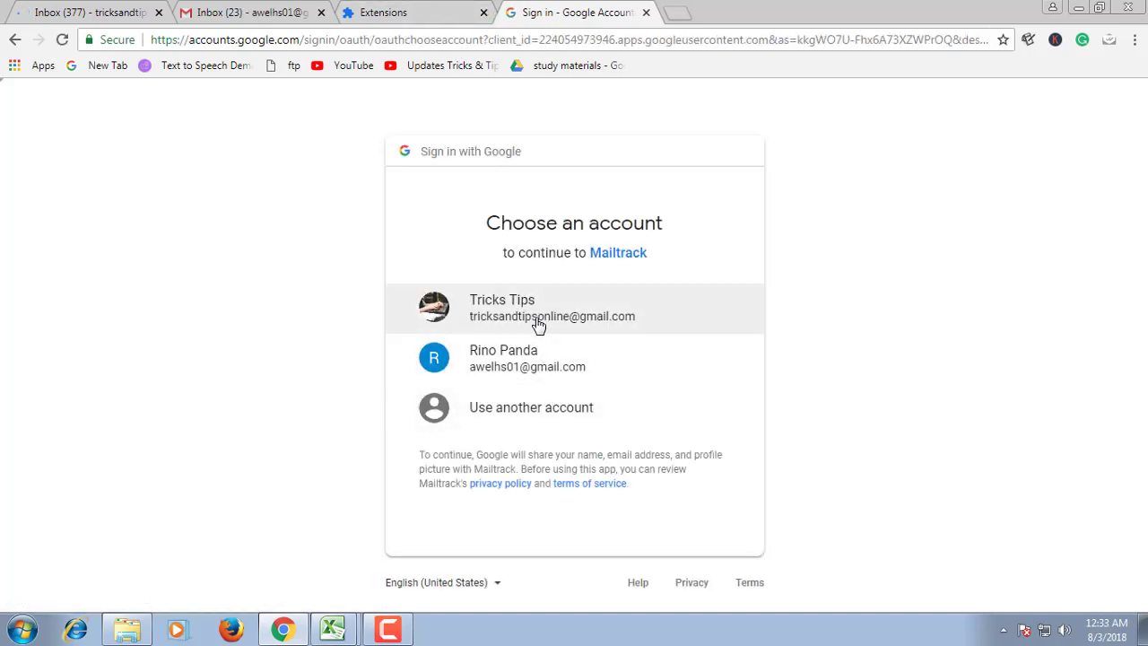
click(535, 321)
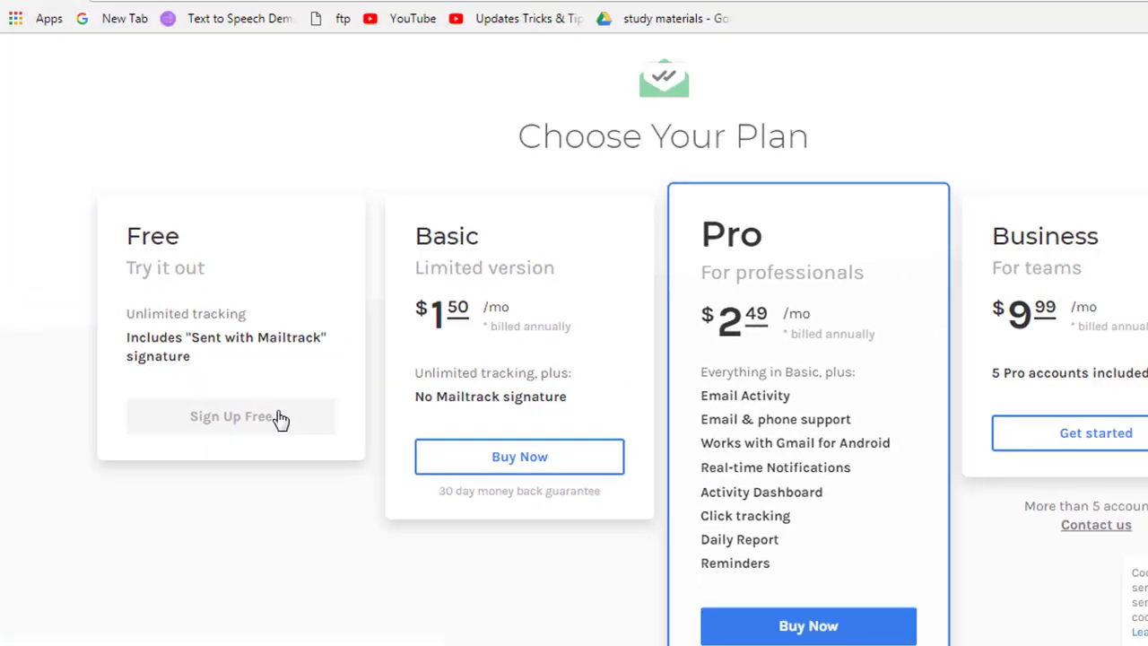
click(280, 419)
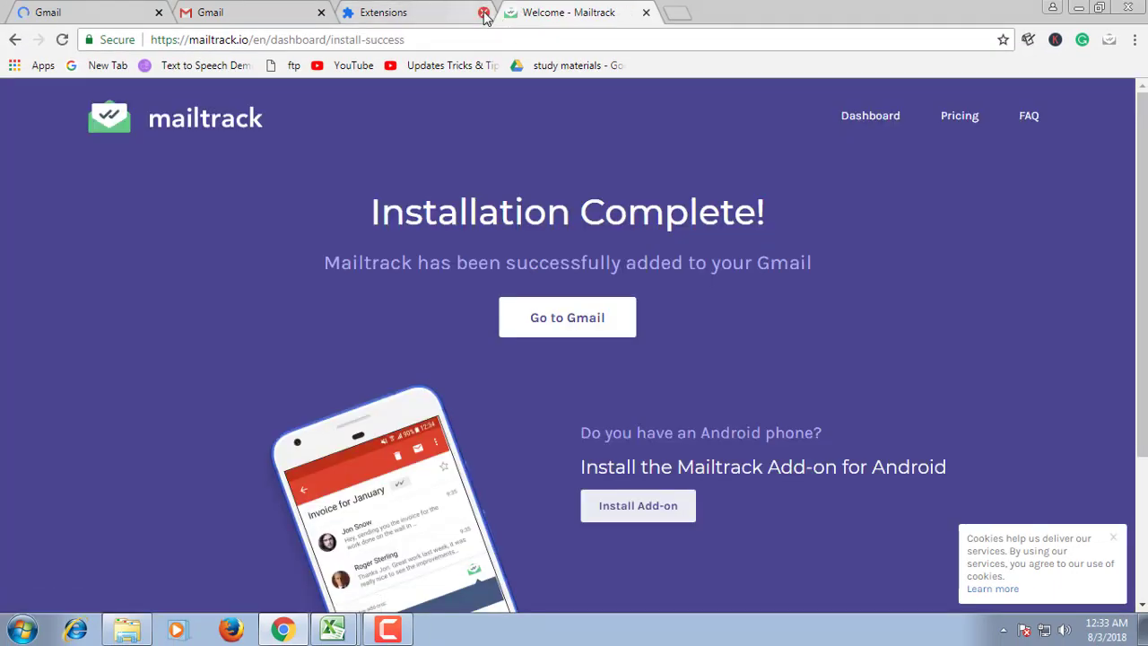
click(483, 14)
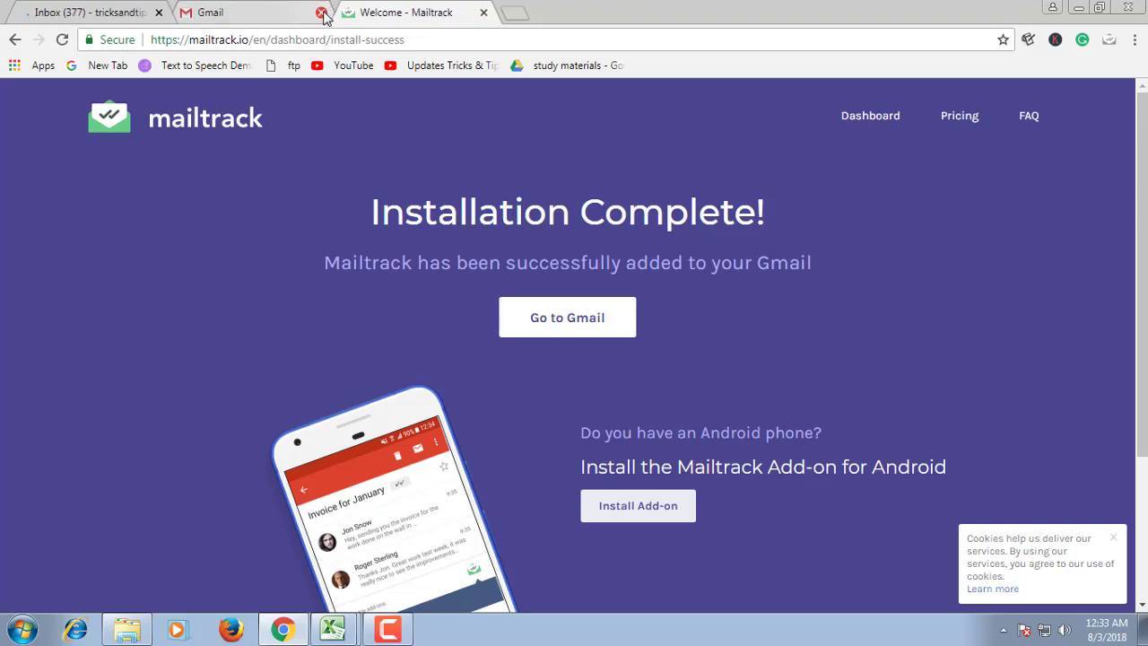
Decline Mailtrack tracking for the second Gmail account and return to the installation-complete page.
click(97, 13)
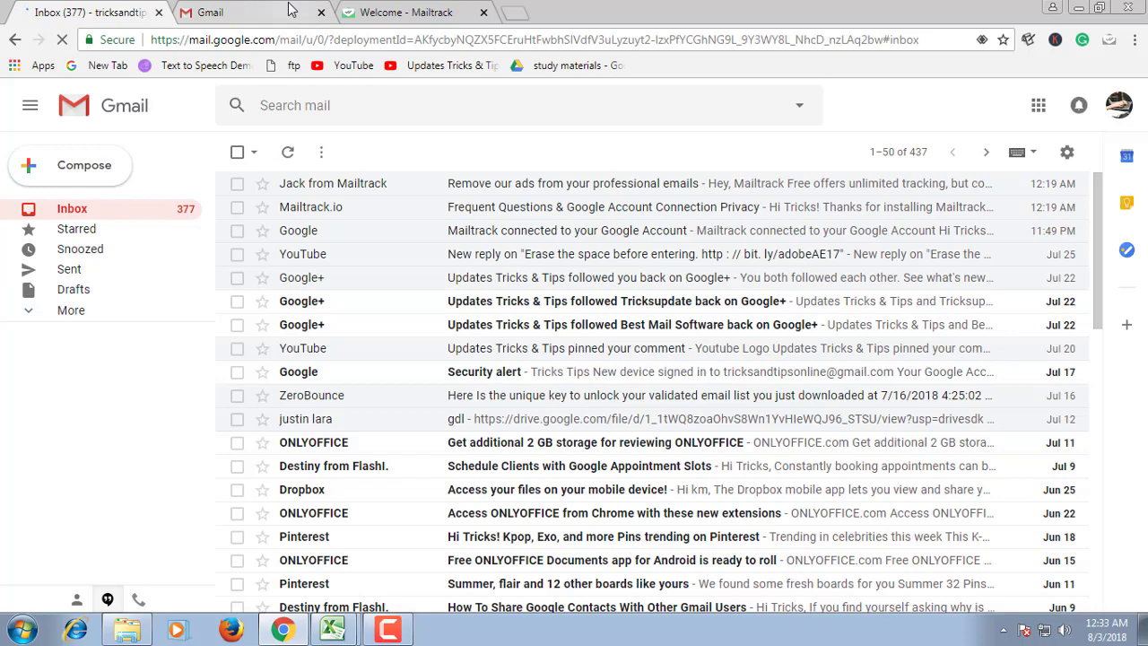
click(266, 7)
click(82, 9)
click(222, 9)
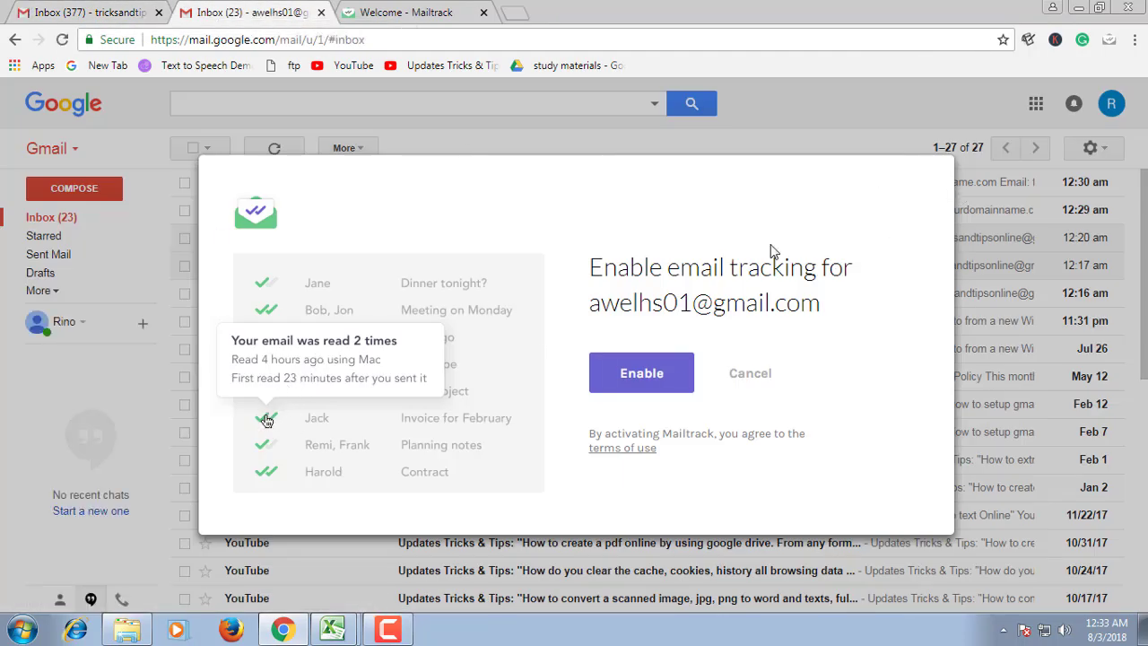
click(747, 373)
click(85, 10)
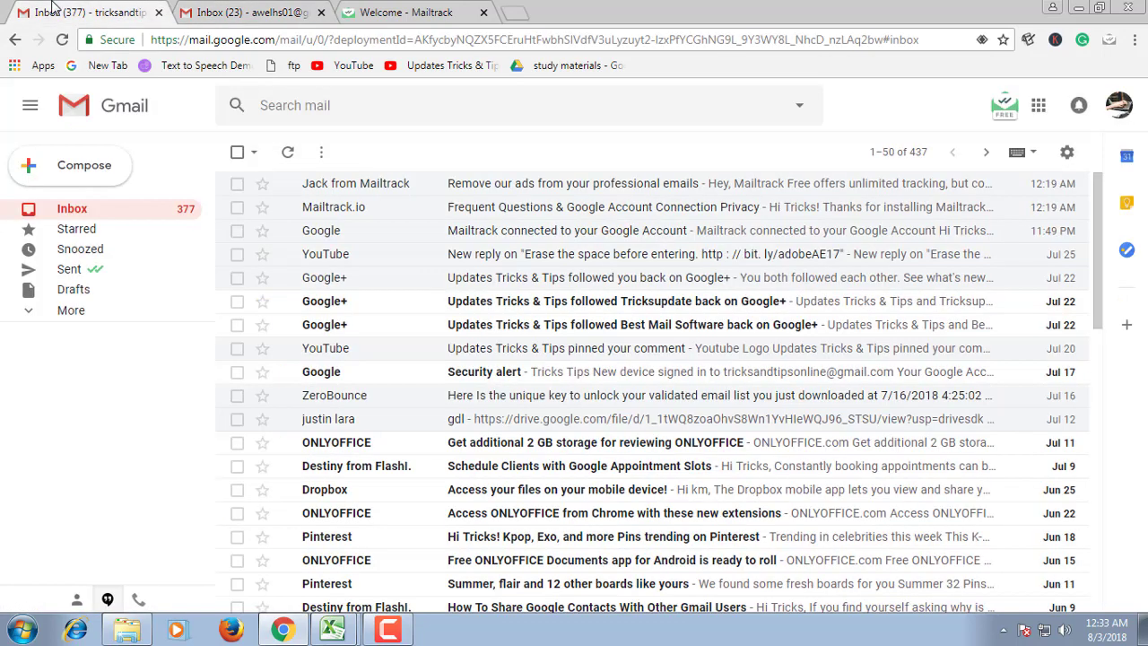
click(408, 11)
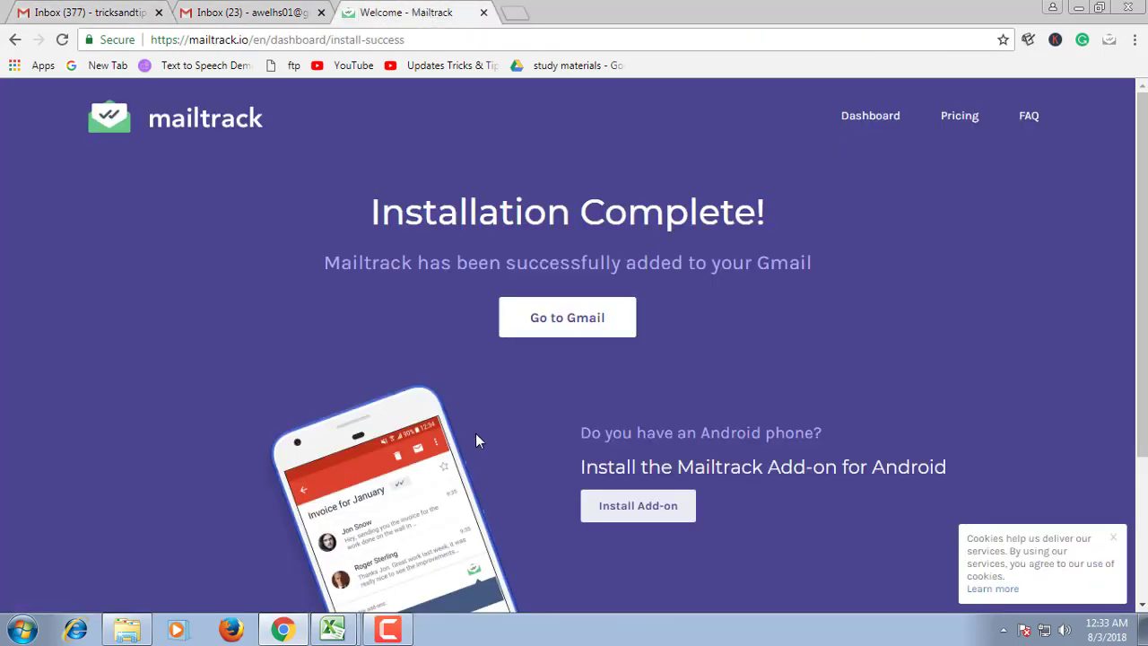
Choose Go to Gmail on Mailtrack's Installation Complete page.
click(607, 327)
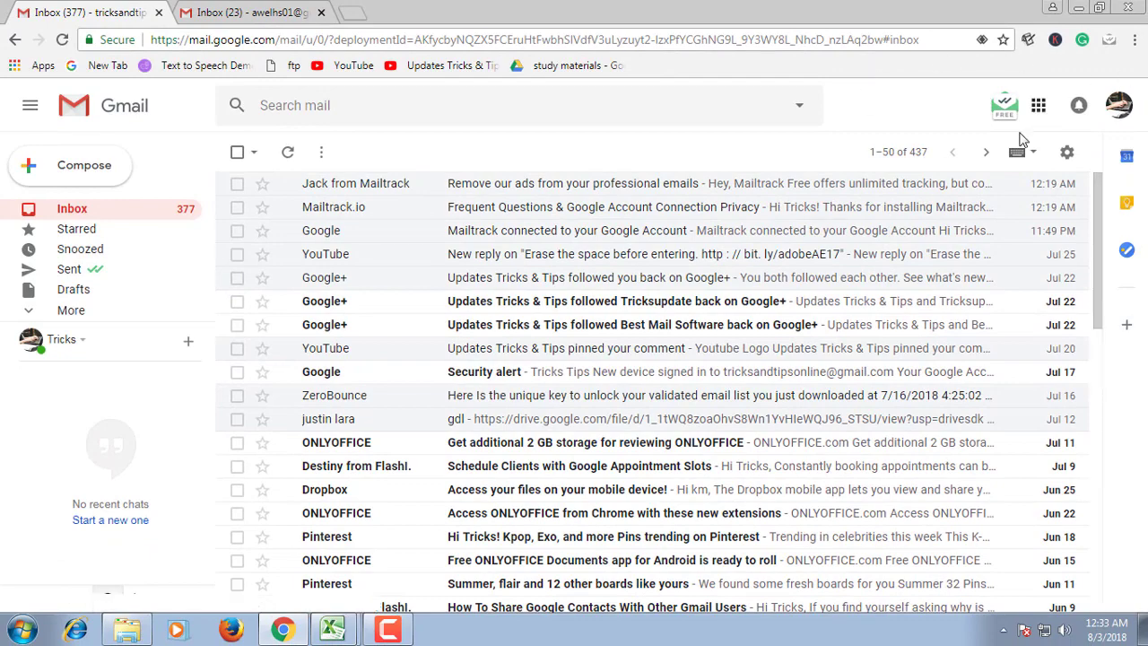
Glance at Gmail's settings, check the second account's inbox, then return to the first account.
click(1066, 153)
click(889, 117)
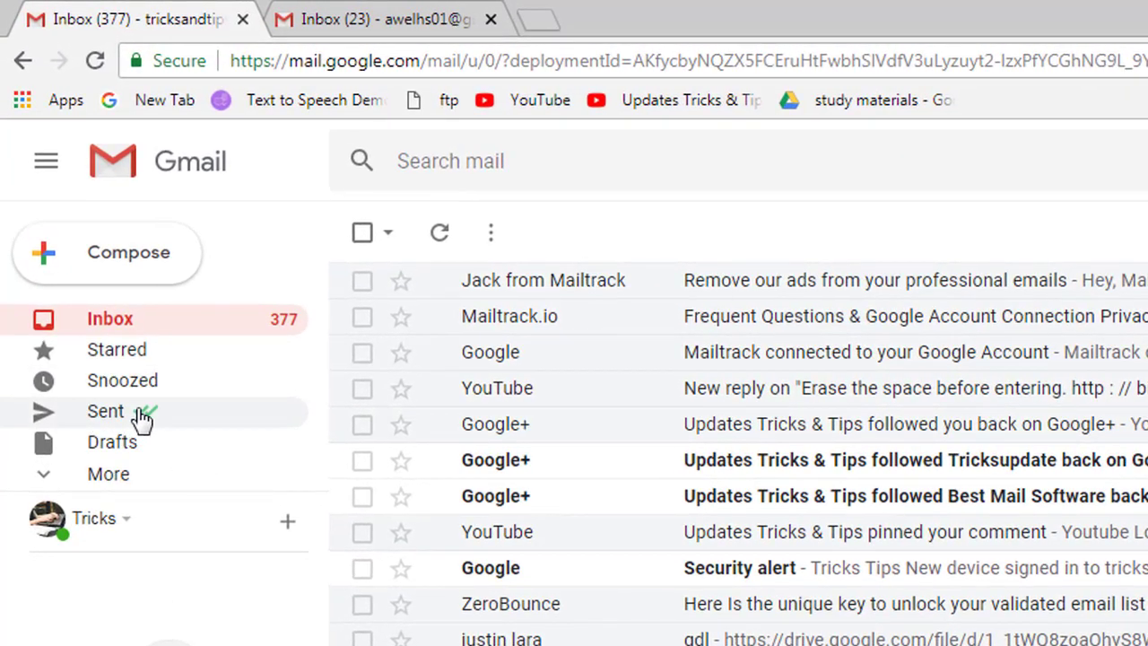
click(381, 19)
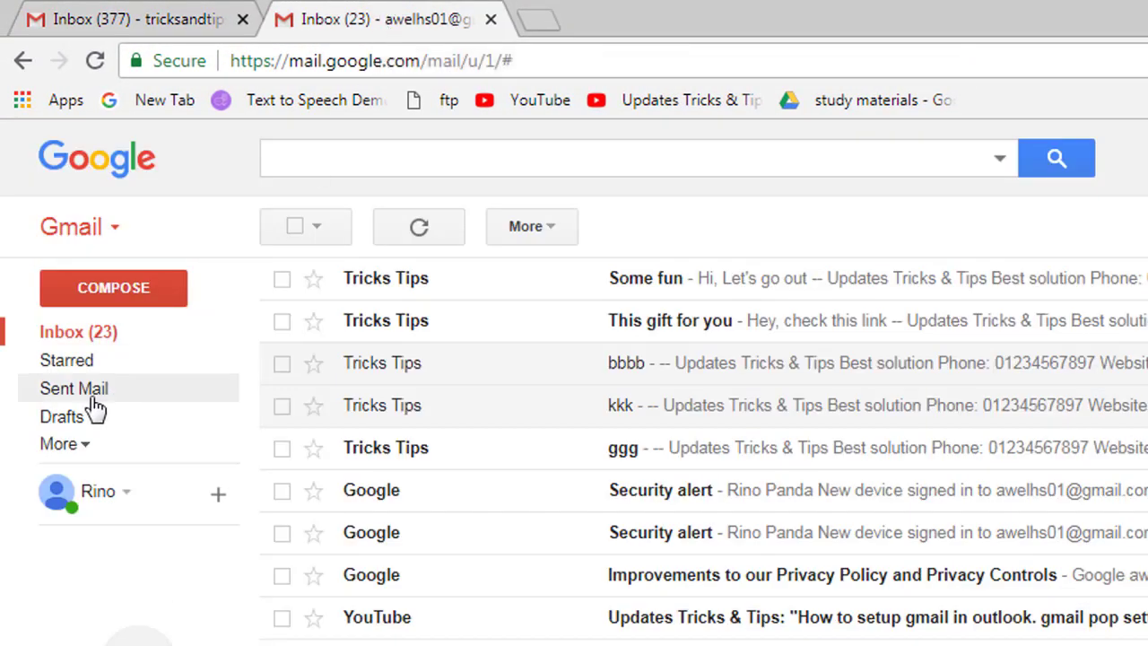
click(134, 13)
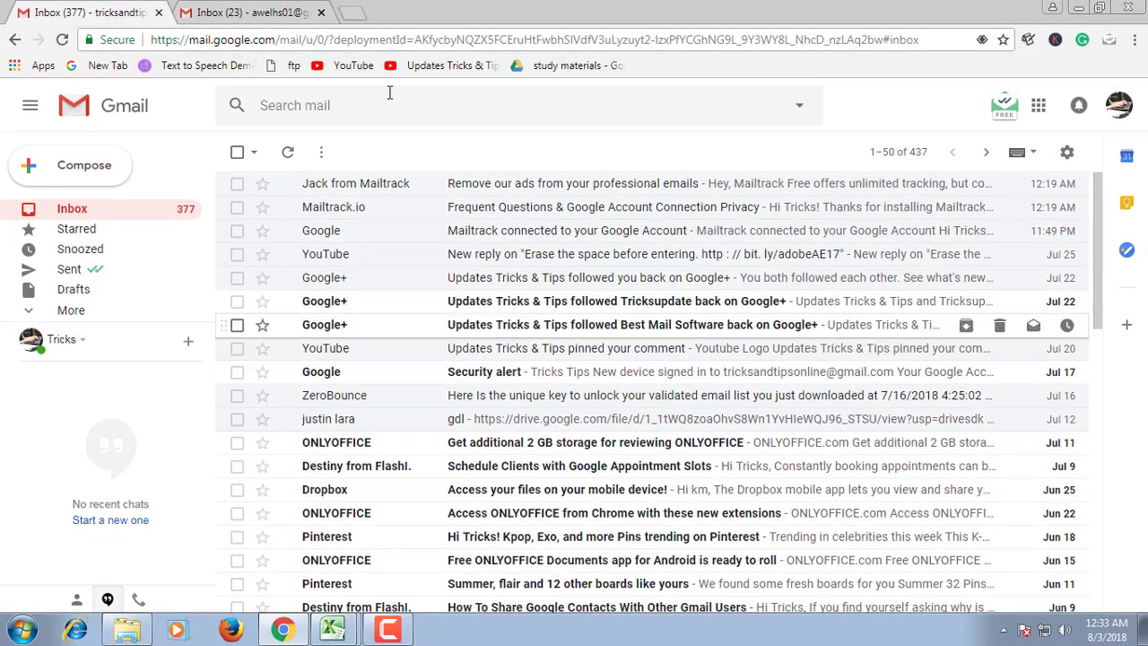
Start a new email and paste the second account's address as the recipient.
click(108, 165)
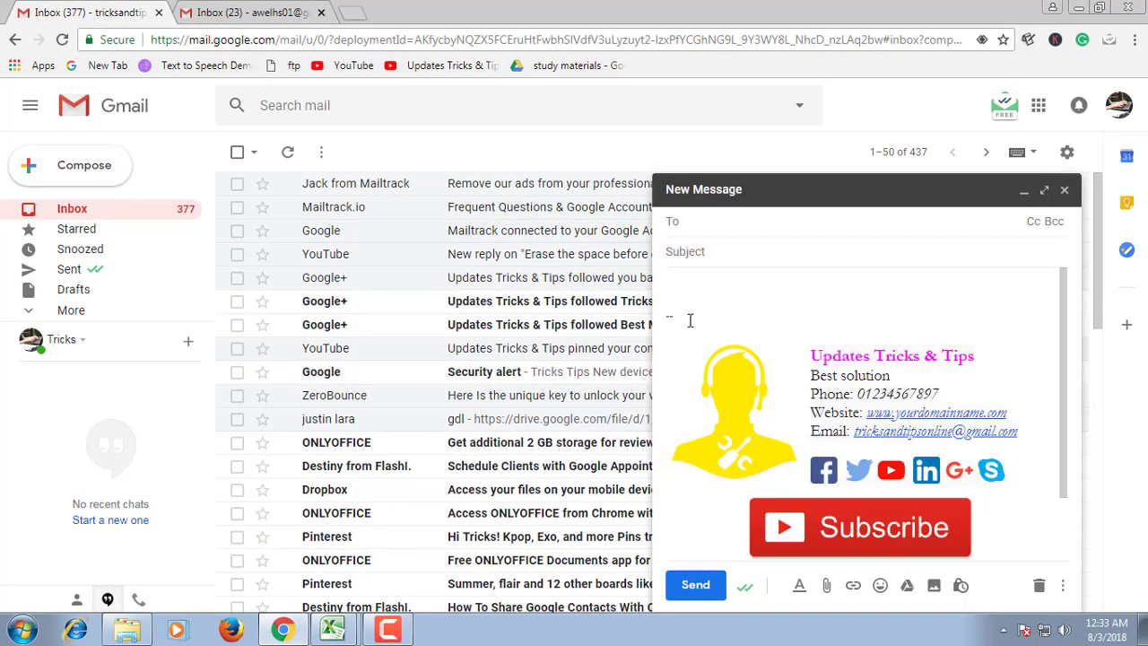
right_click(705, 230)
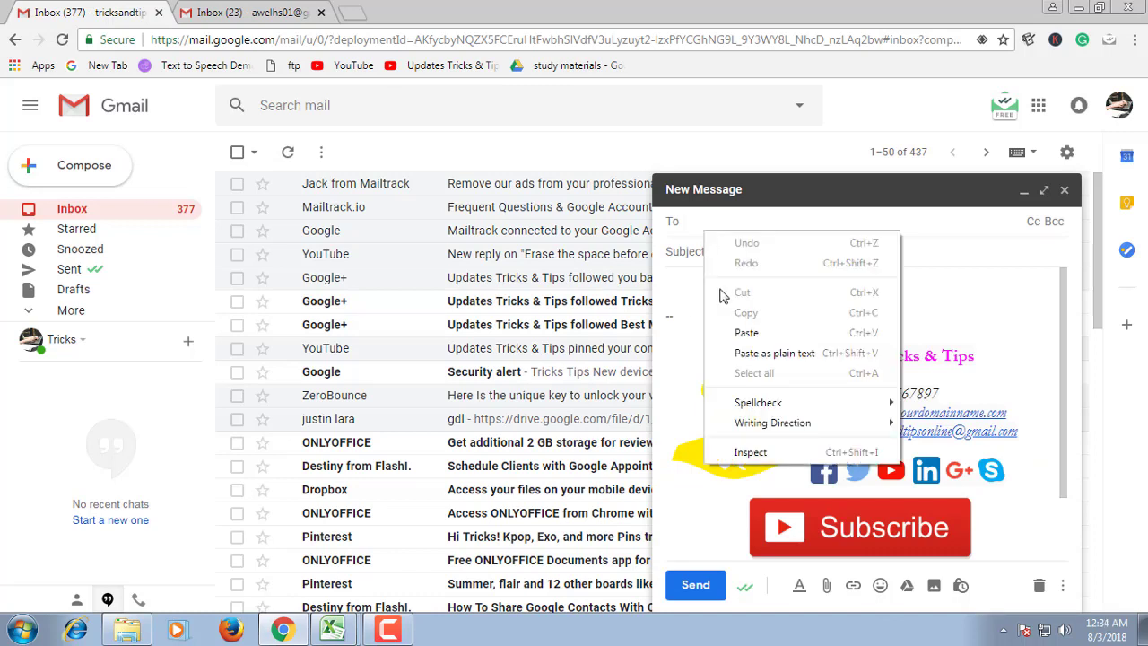
click(745, 331)
click(702, 258)
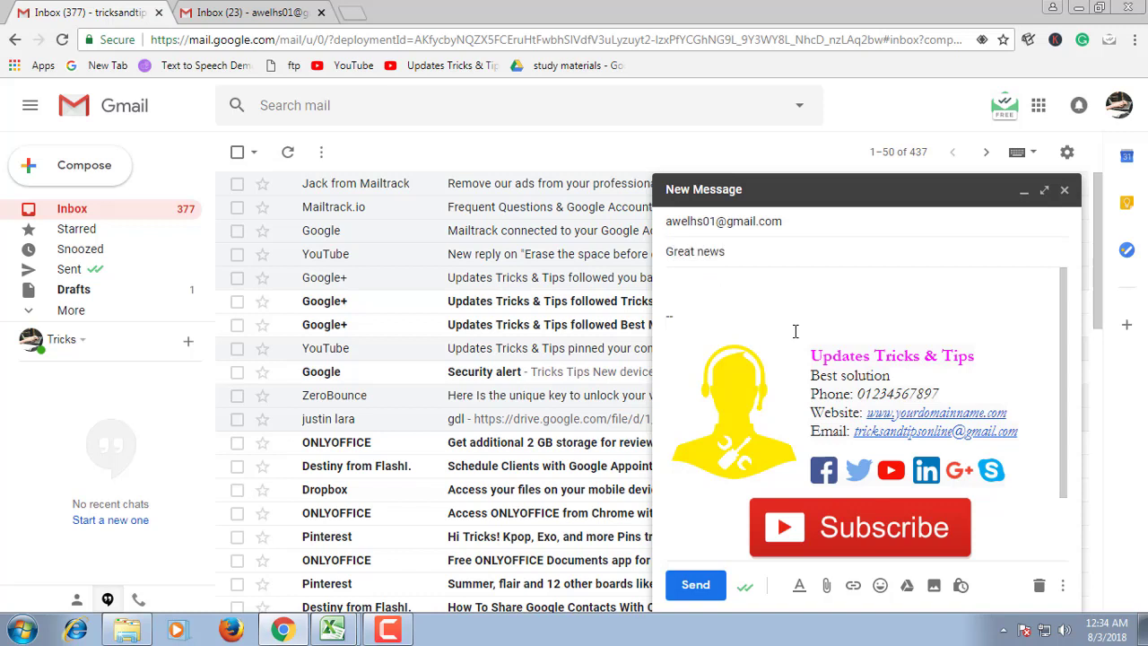
click(694, 290)
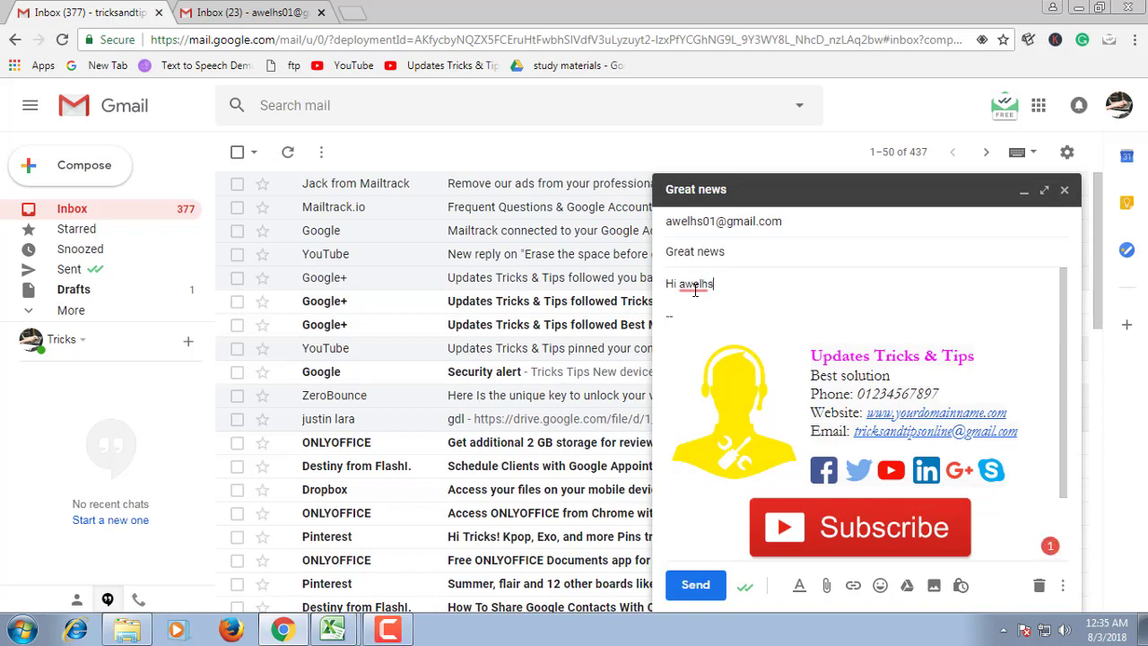
Type a greeting and the new-video message, accepting the grammar fix 'is' for 'are'.
text(Hi awelhs,)
key(Return)
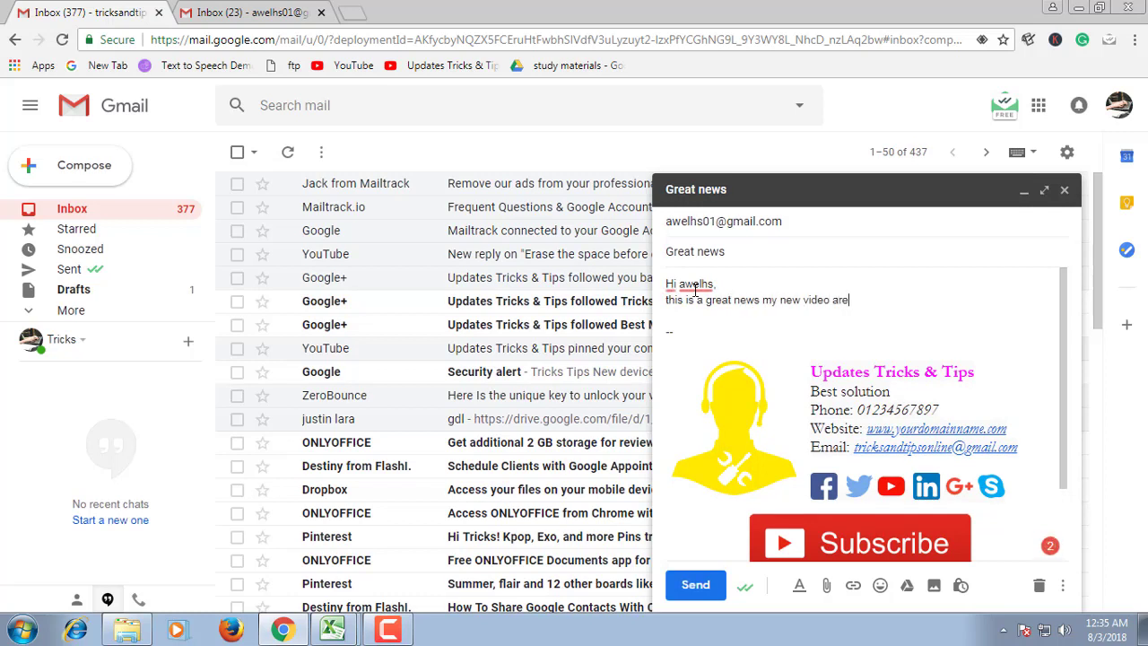
click(840, 299)
click(830, 343)
text(puh)
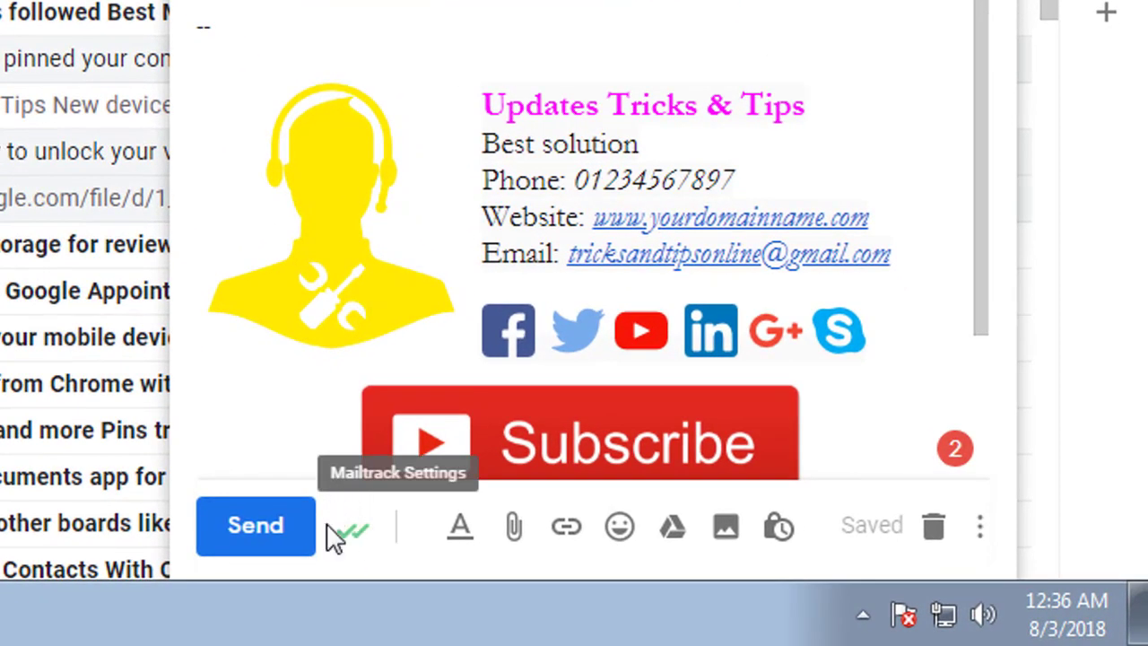
Toggle Mailtrack tracking off and back on for the Great news email.
mouse_move(359, 534)
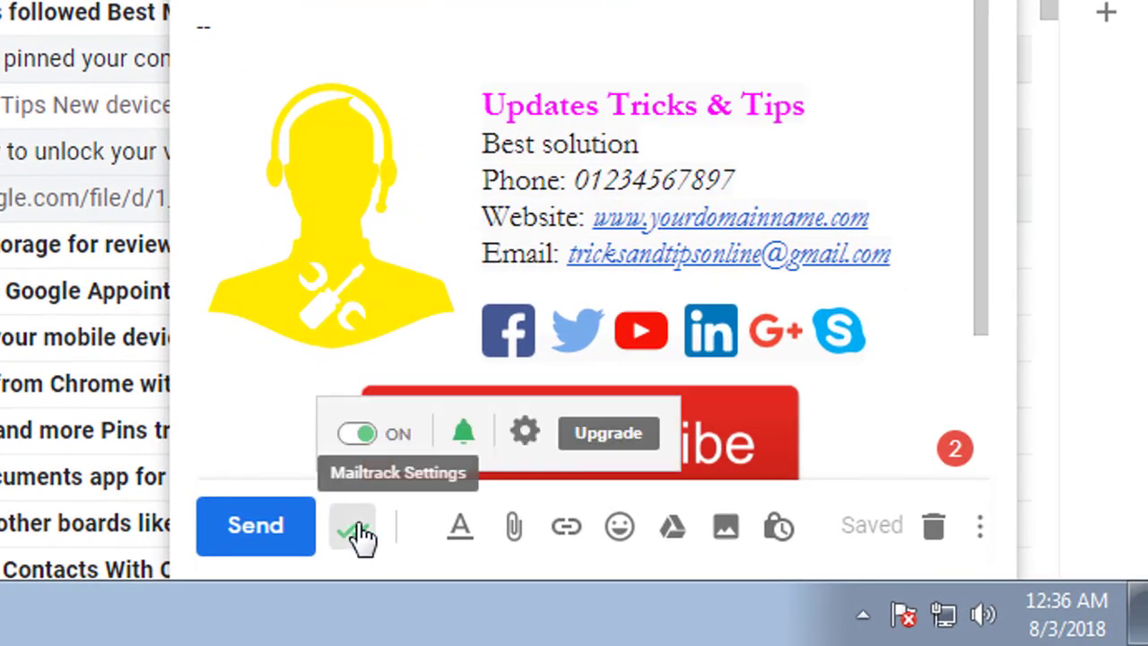
click(377, 435)
click(372, 436)
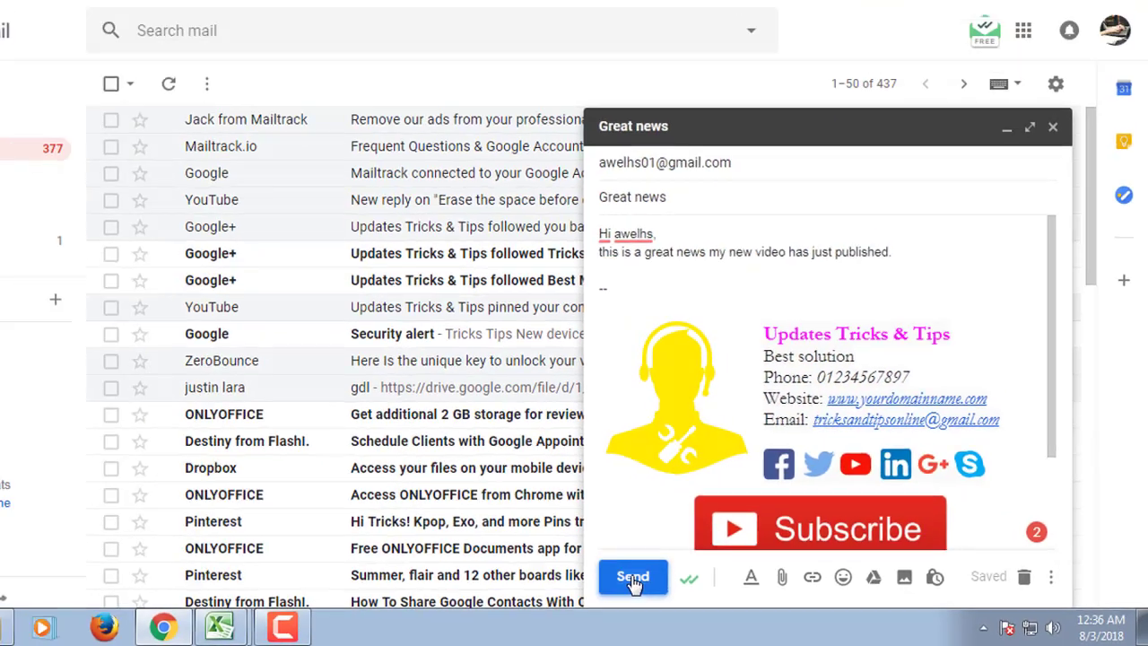
Send the Great news email, confirm in Sent it's unread, then view the recipient's inbox.
click(633, 578)
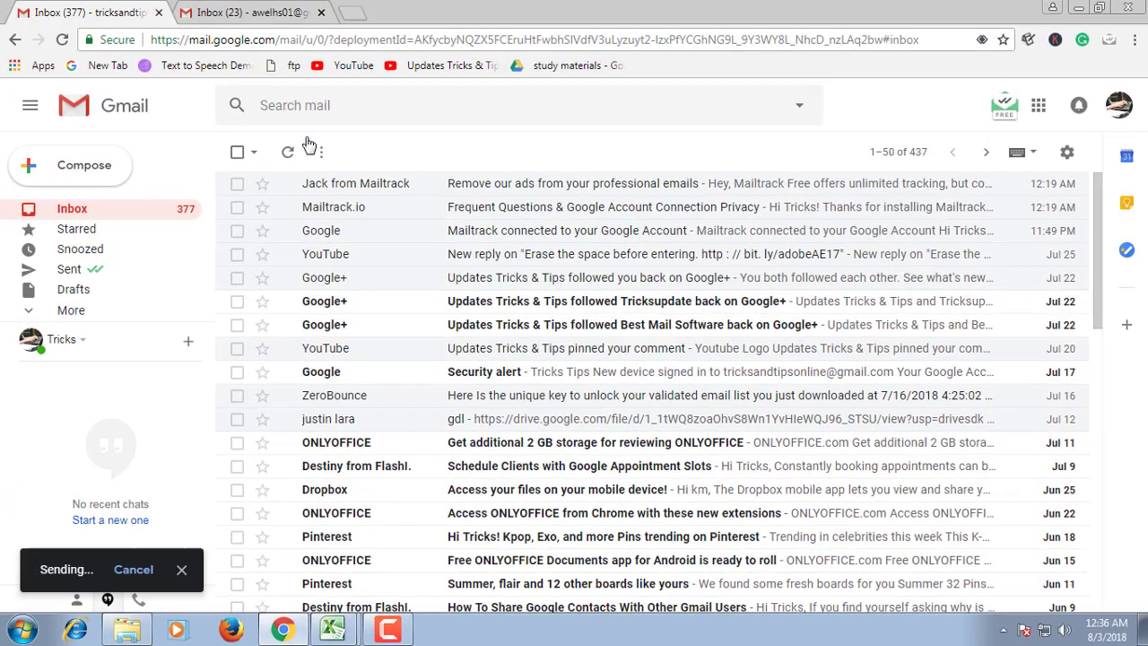
click(72, 269)
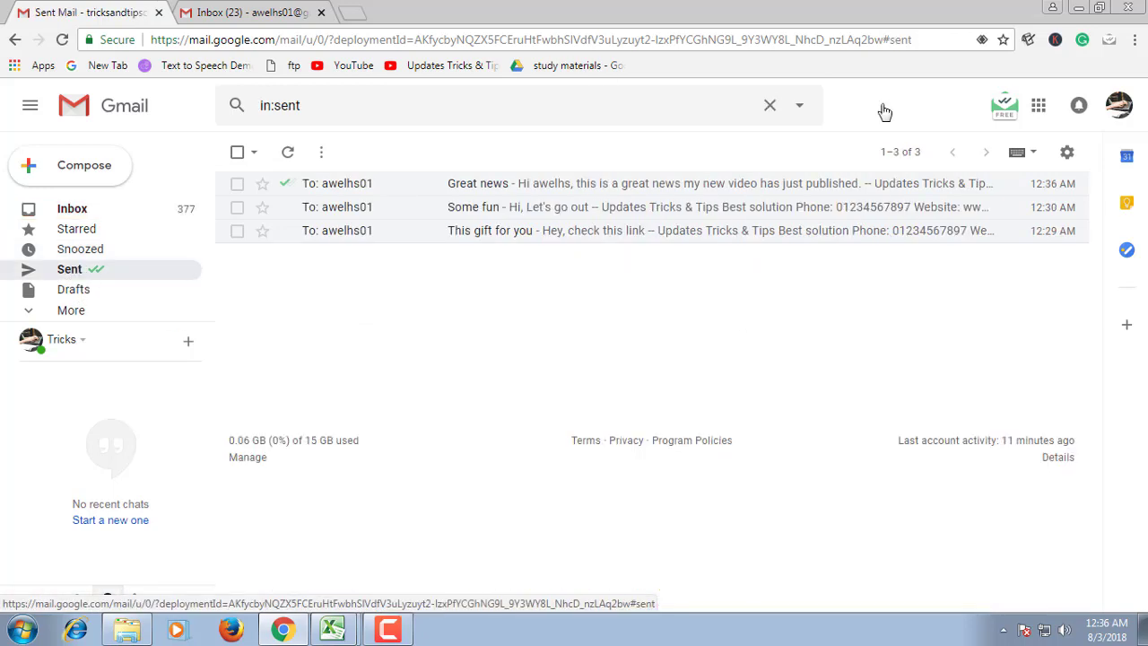
mouse_move(286, 186)
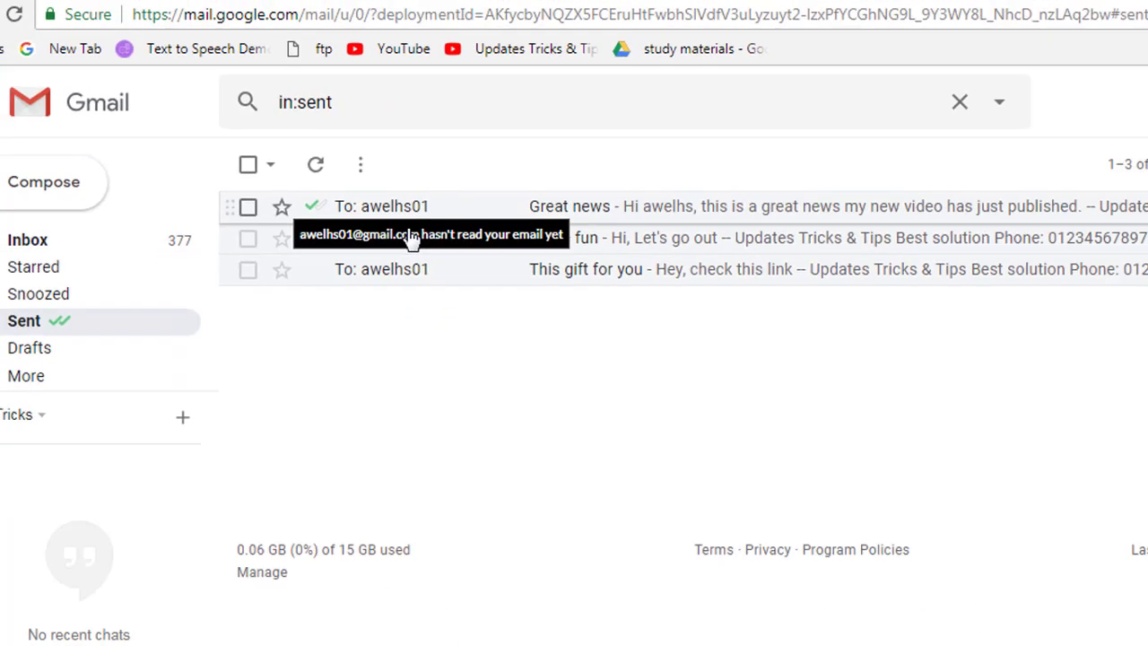
drag(626, 270, 611, 321)
drag(385, 208, 175, 7)
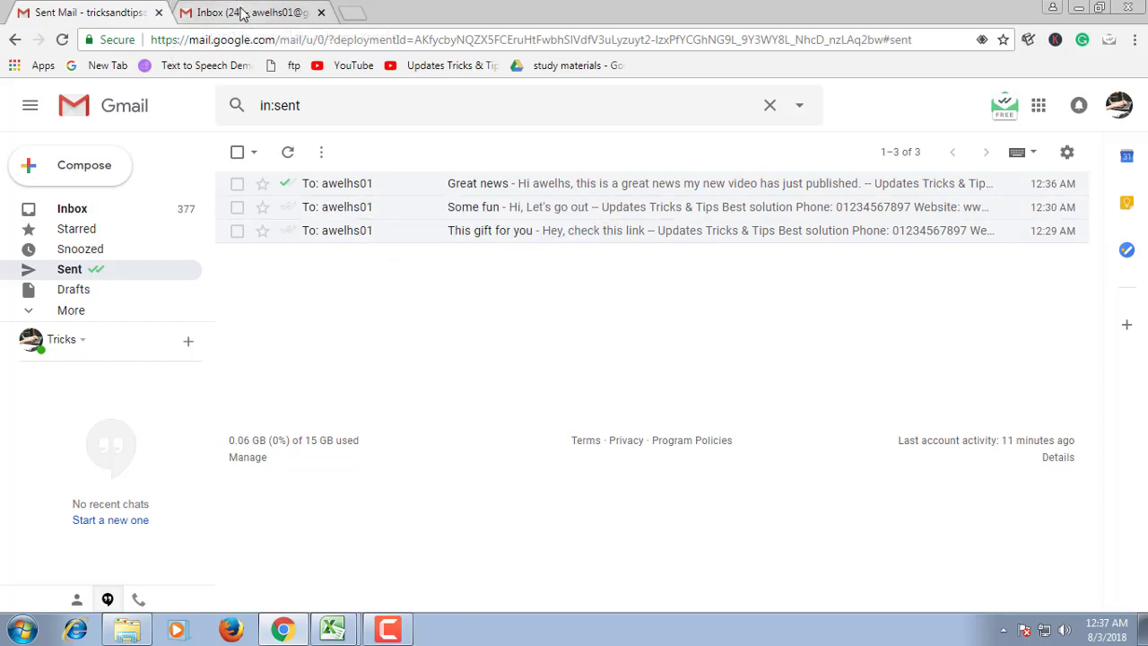
click(240, 13)
Refresh the recipient's inbox and open and read the Great news email.
click(271, 153)
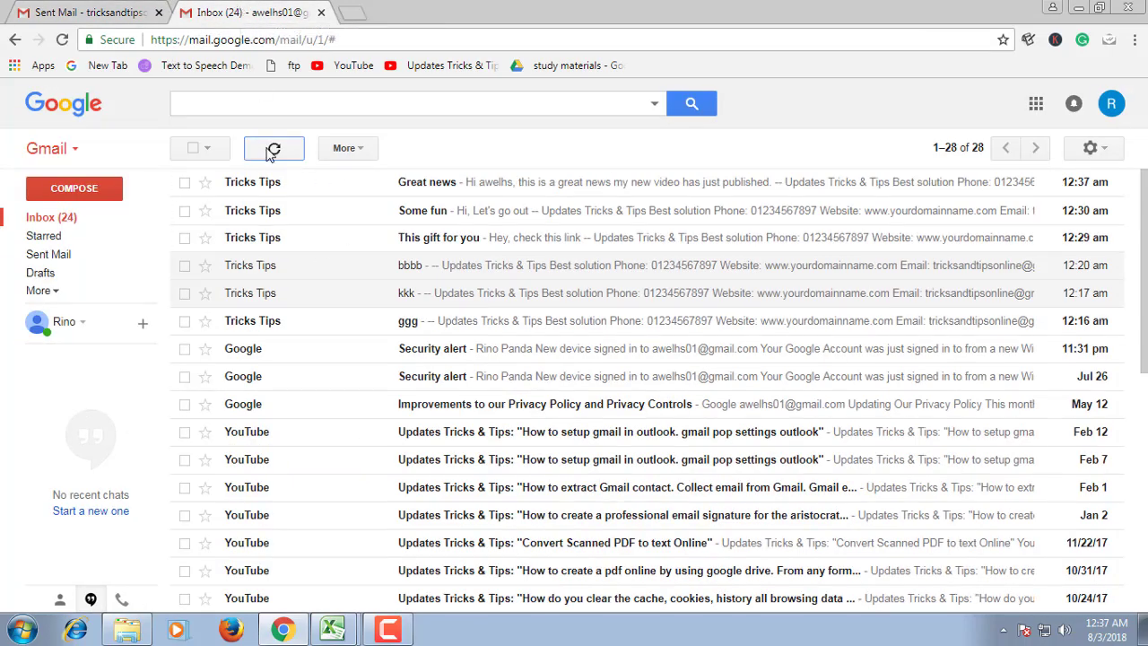
click(439, 191)
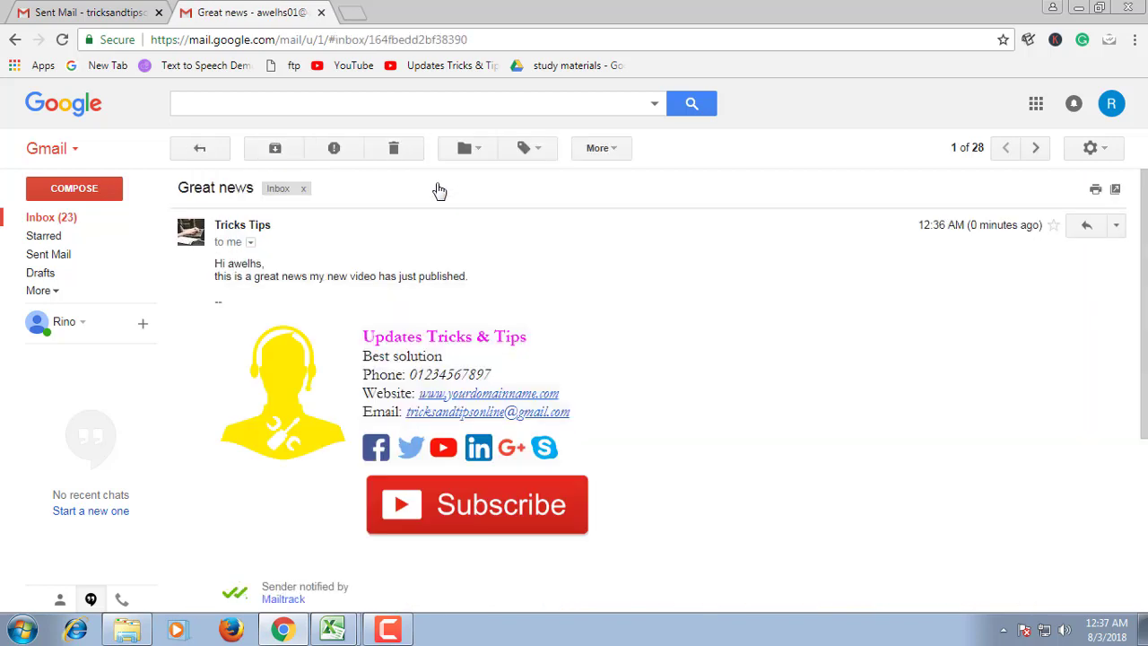
scroll(349, 442, down, 3)
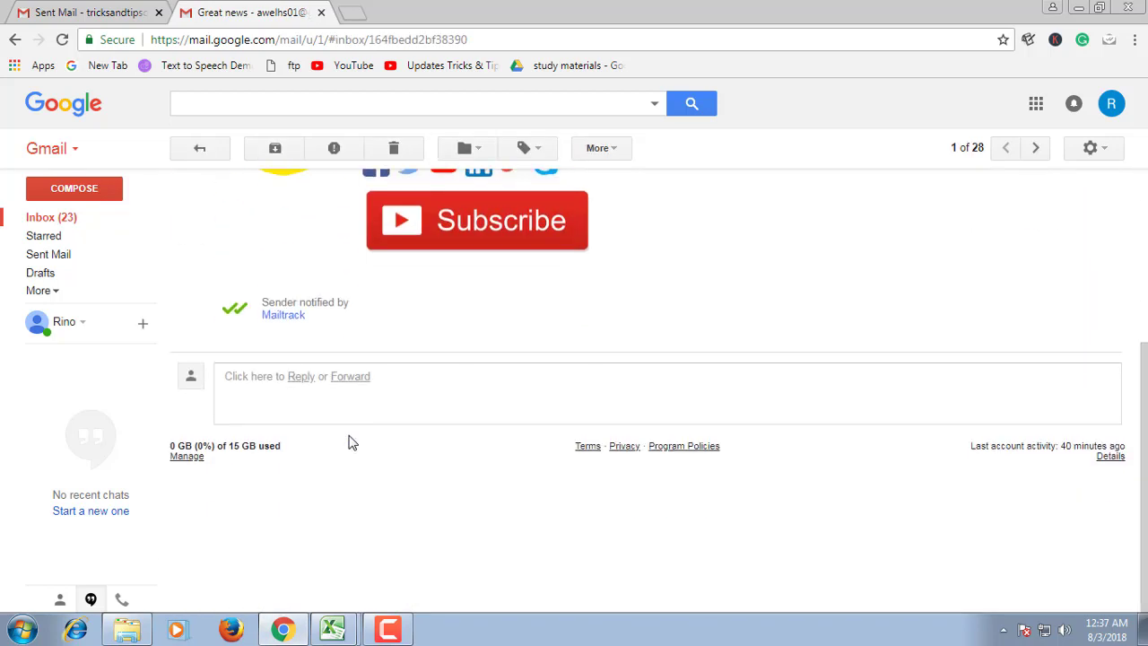
scroll(350, 442, up, 3)
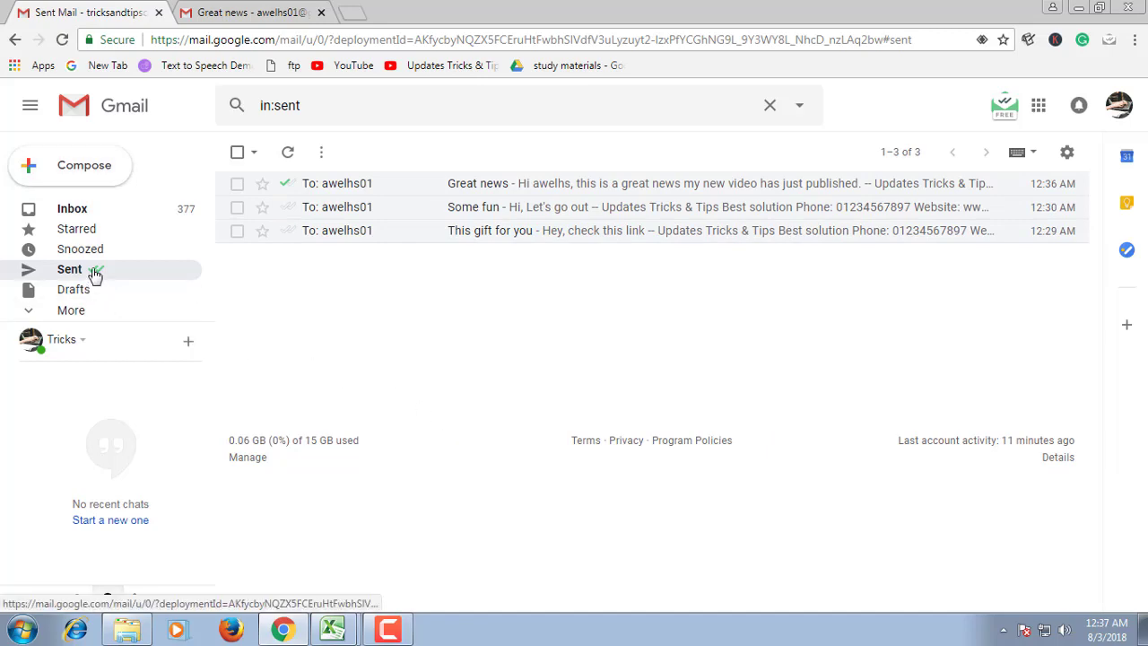
Refresh the Sent list and check Mailtrack's receipt: 'Great news' read 59 seconds ago on PC (Win7).
click(79, 210)
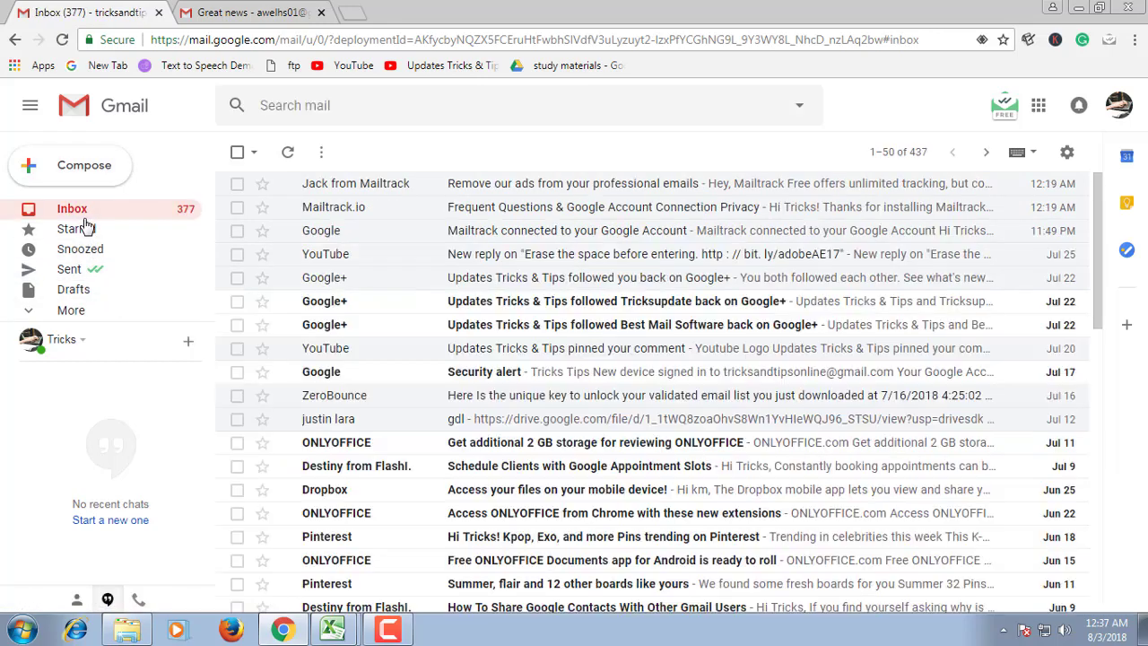
click(90, 269)
mouse_move(213, 294)
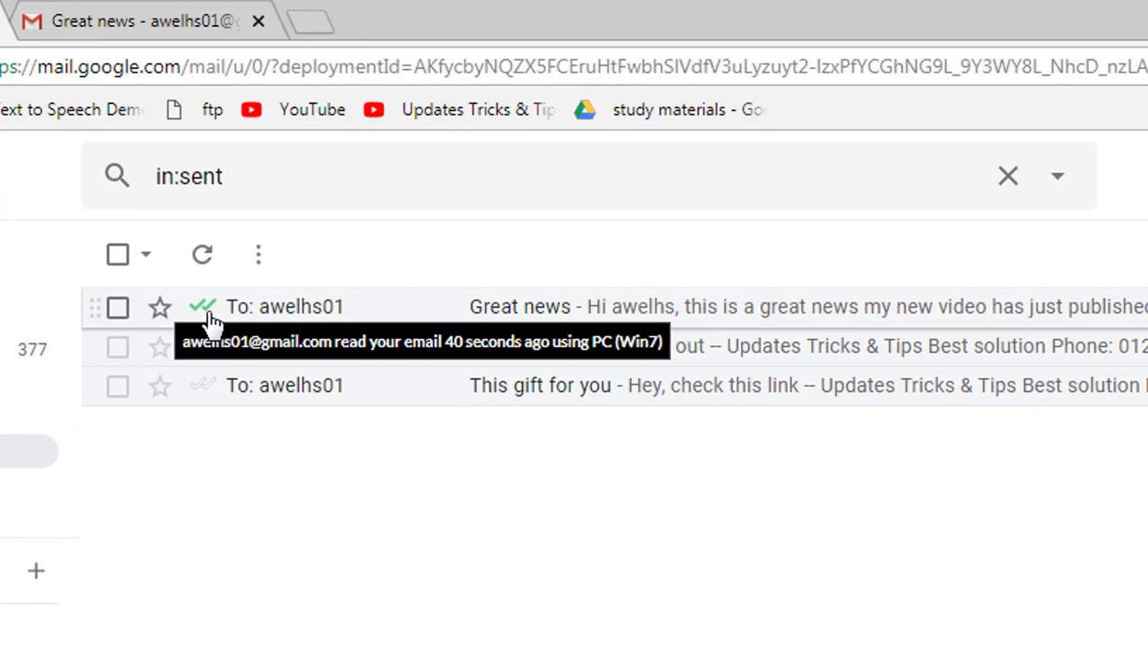
mouse_move(220, 315)
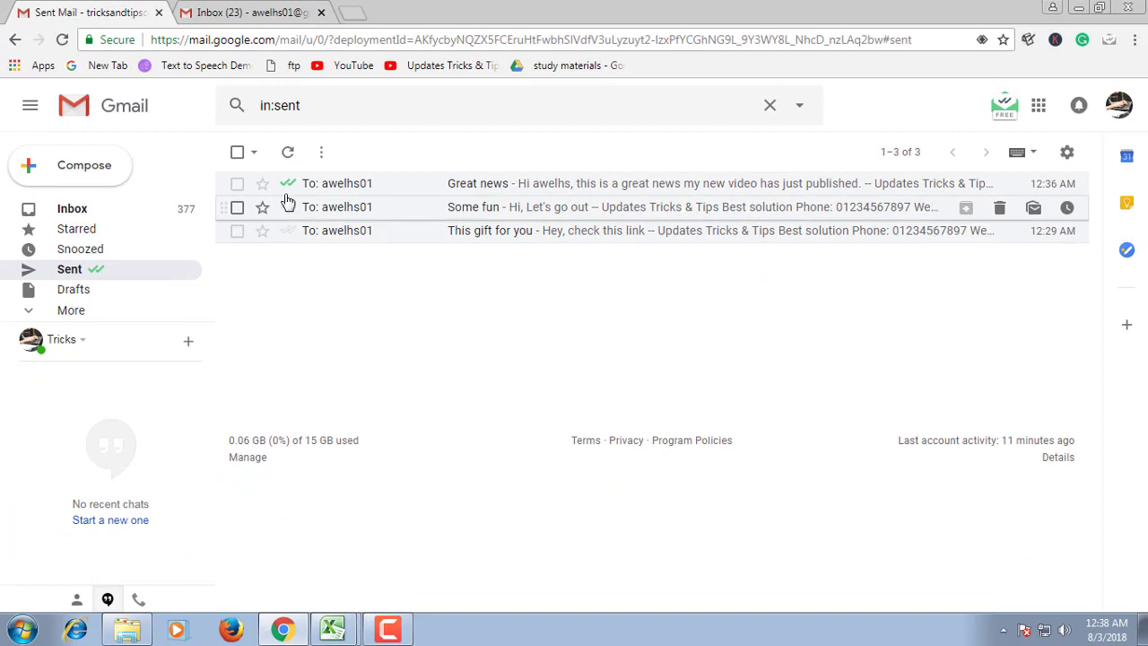
mouse_move(290, 190)
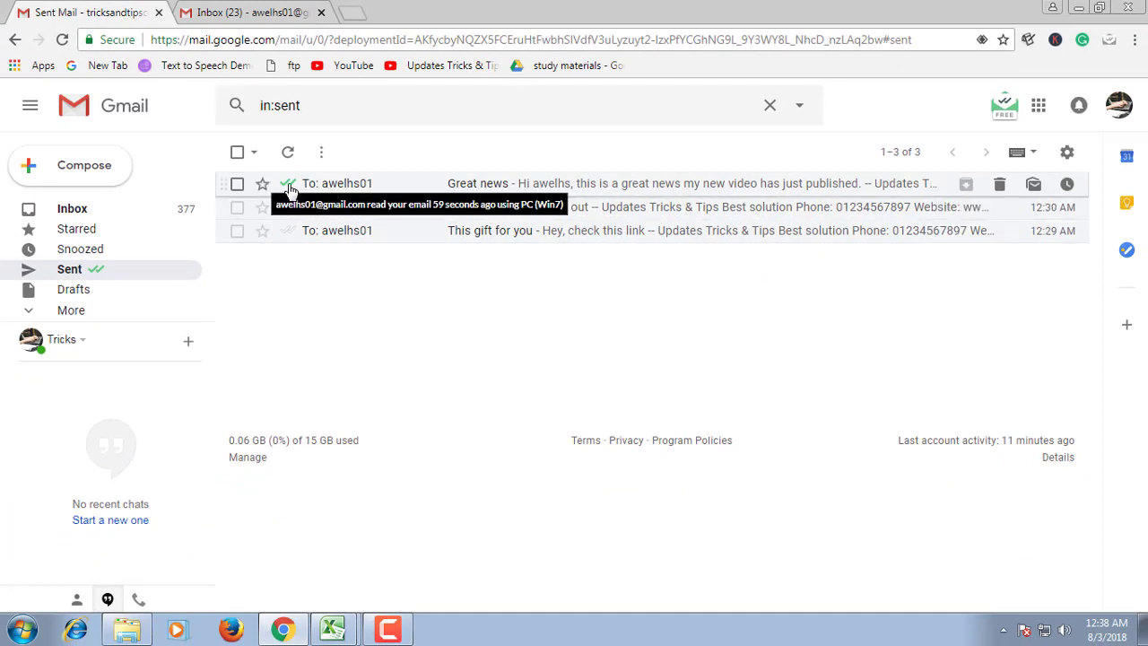